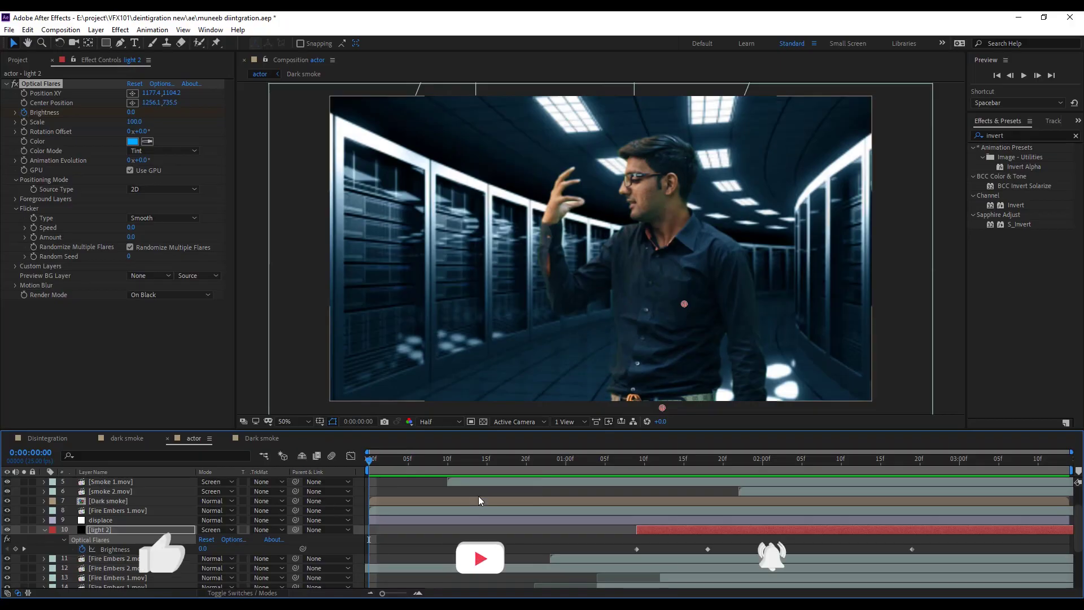
- Play back the finished composite in the actor composition
{"action": "key", "text": "space"}
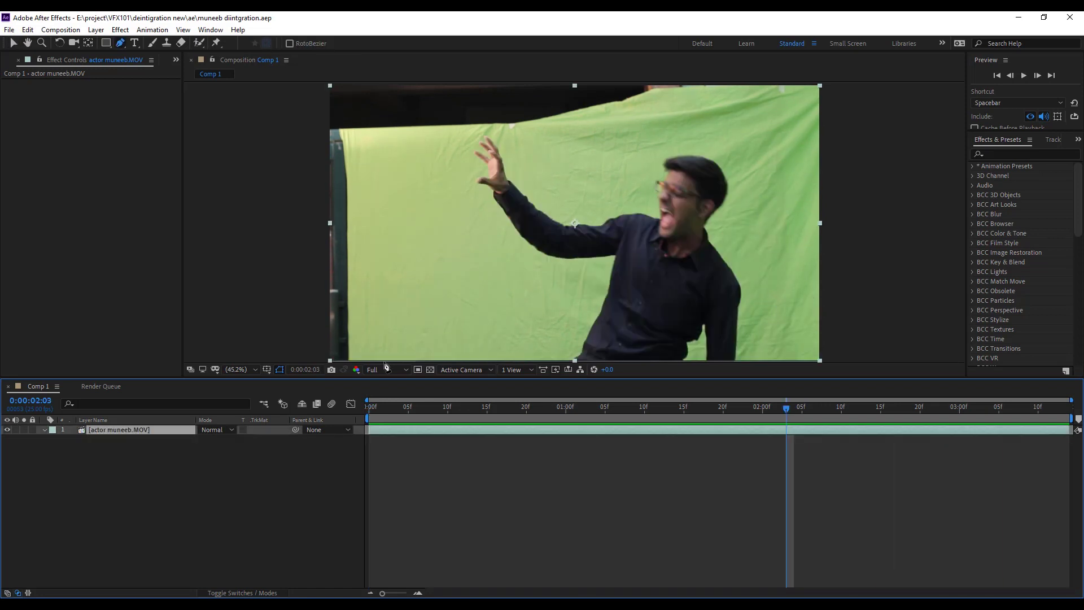
- Draw a closed pen mask around the actor in Comp 1, cutting away the area outside the green screen
{"action": "left_click", "coordinate": [384, 360]}
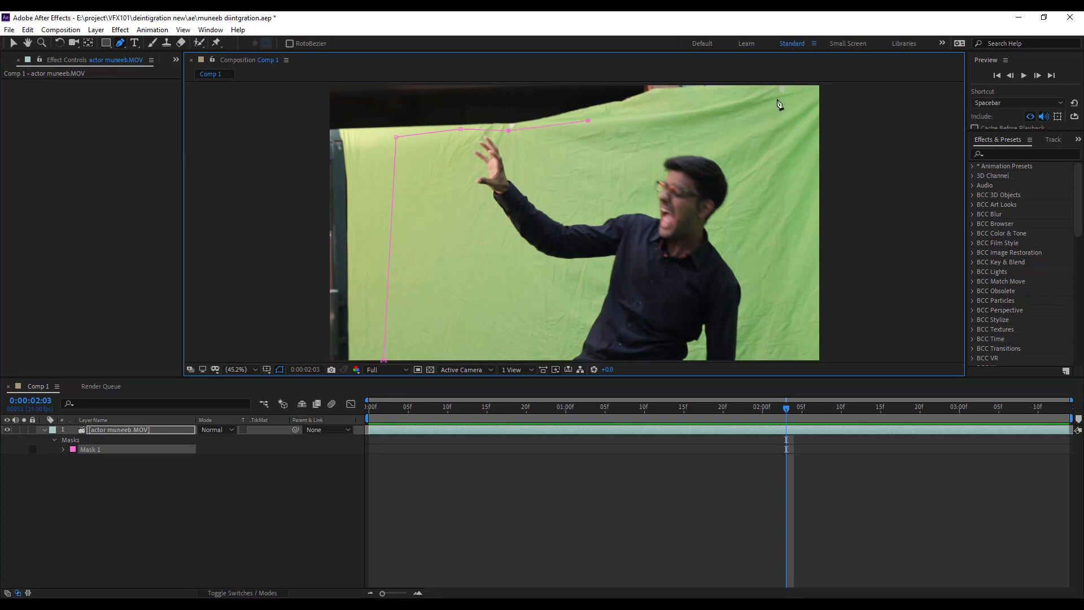
{"action": "left_click", "coordinate": [388, 364]}
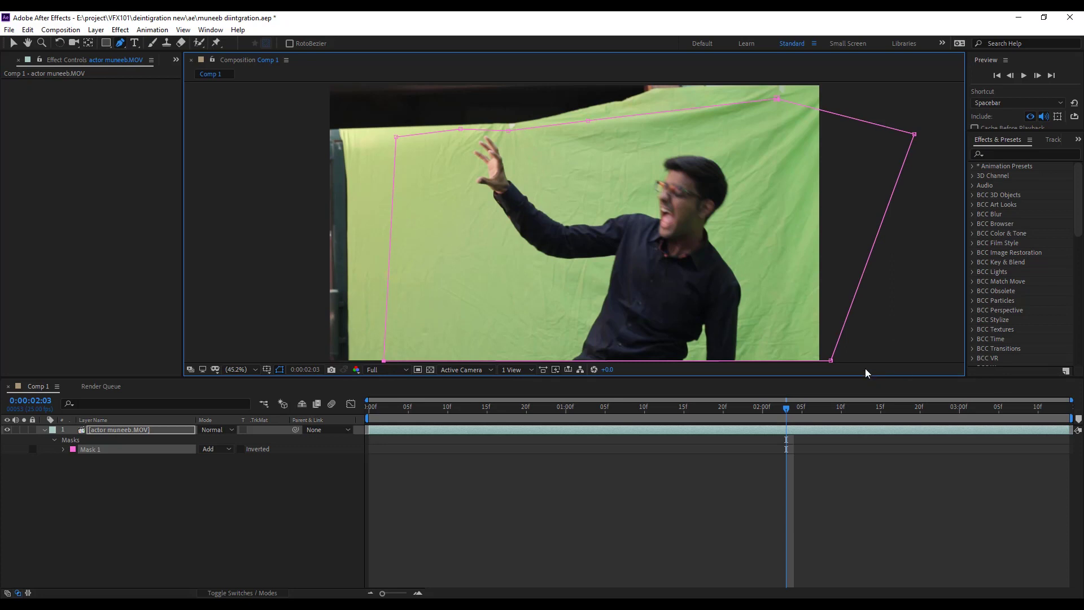
{"action": "key", "text": "v"}
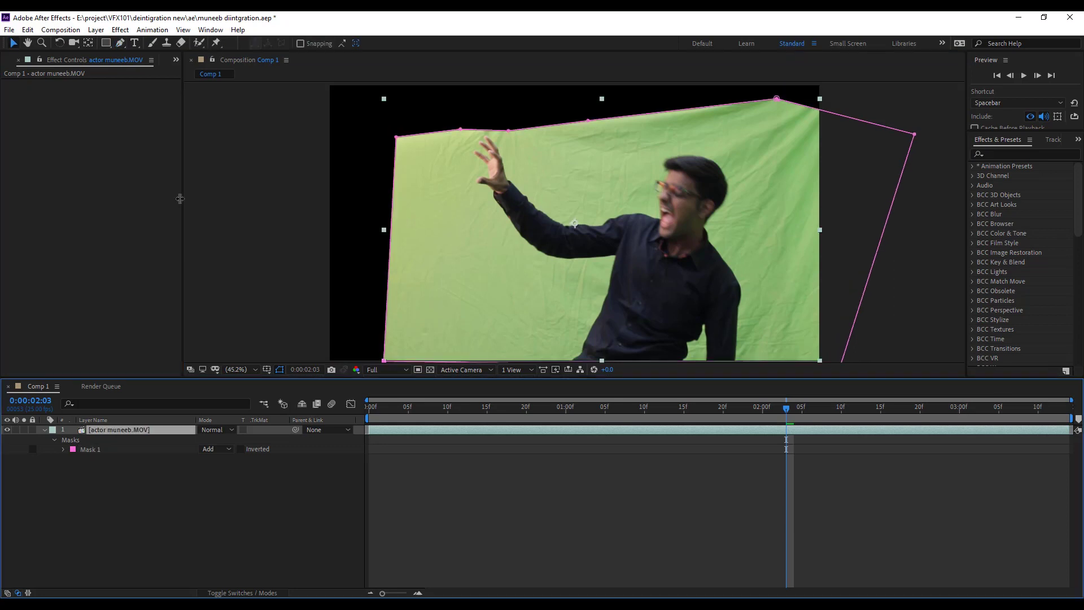
- Apply Primatte Keyer 6 to the masked actor footage and key out the green background by sampling it
{"action": "left_click", "coordinate": [121, 30]}
{"action": "mouse_move", "coordinate": [262, 499]}
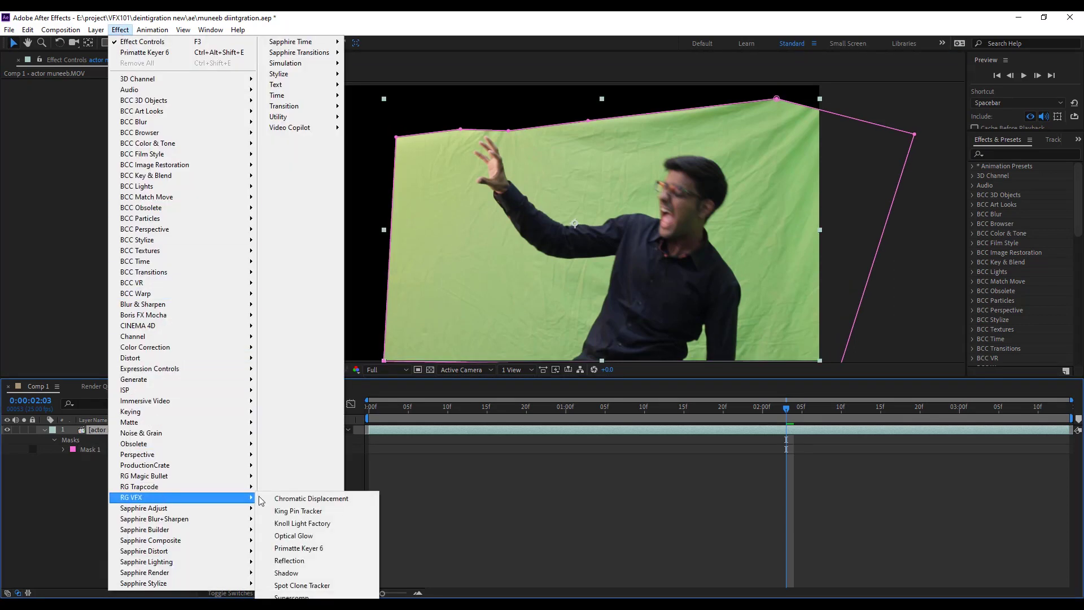
{"action": "left_click", "coordinate": [332, 549]}
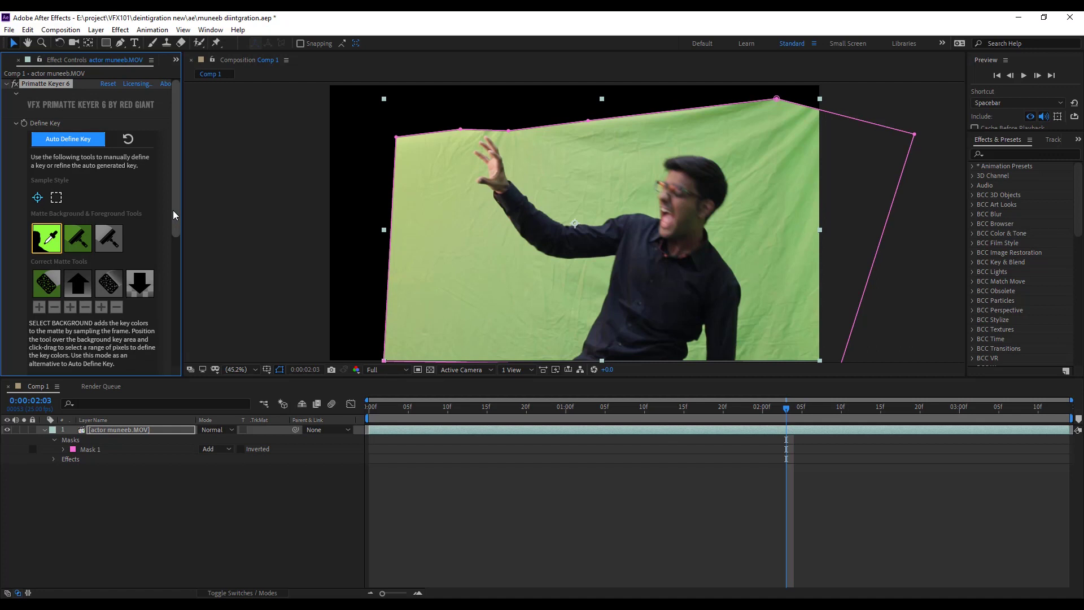
{"action": "mouse_move", "coordinate": [577, 314]}
{"action": "left_mouse_down"}
{"action": "mouse_move", "coordinate": [427, 212]}
{"action": "mouse_move", "coordinate": [439, 161]}
{"action": "mouse_move", "coordinate": [478, 261]}
{"action": "left_mouse_up"}
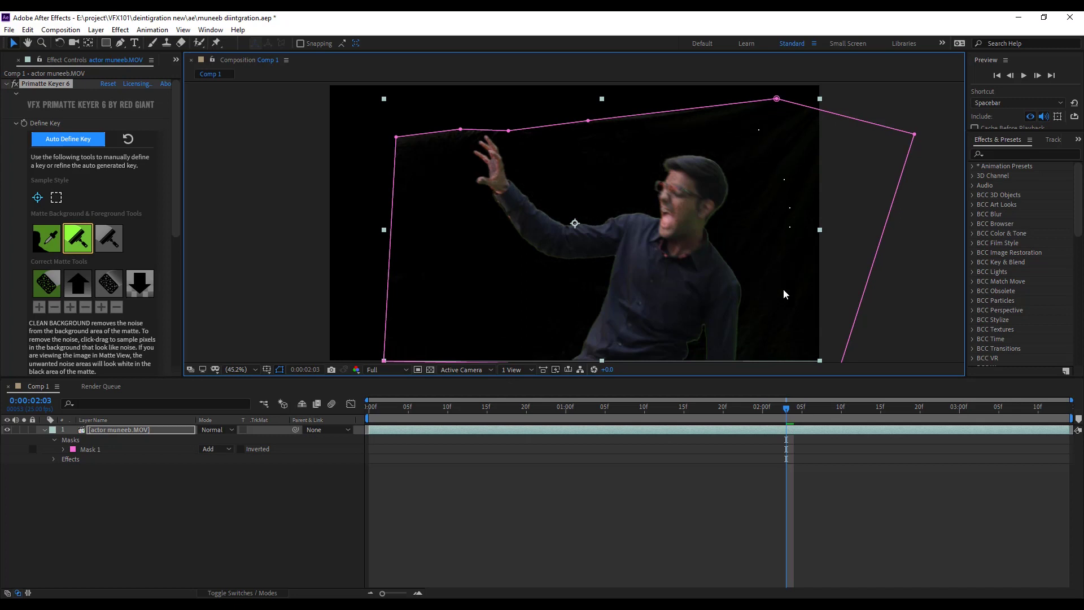
- Clean the matte's foreground by sampling the actor's raised hand and face with Primatte's Clean Foreground tool
{"action": "left_click", "coordinate": [105, 247]}
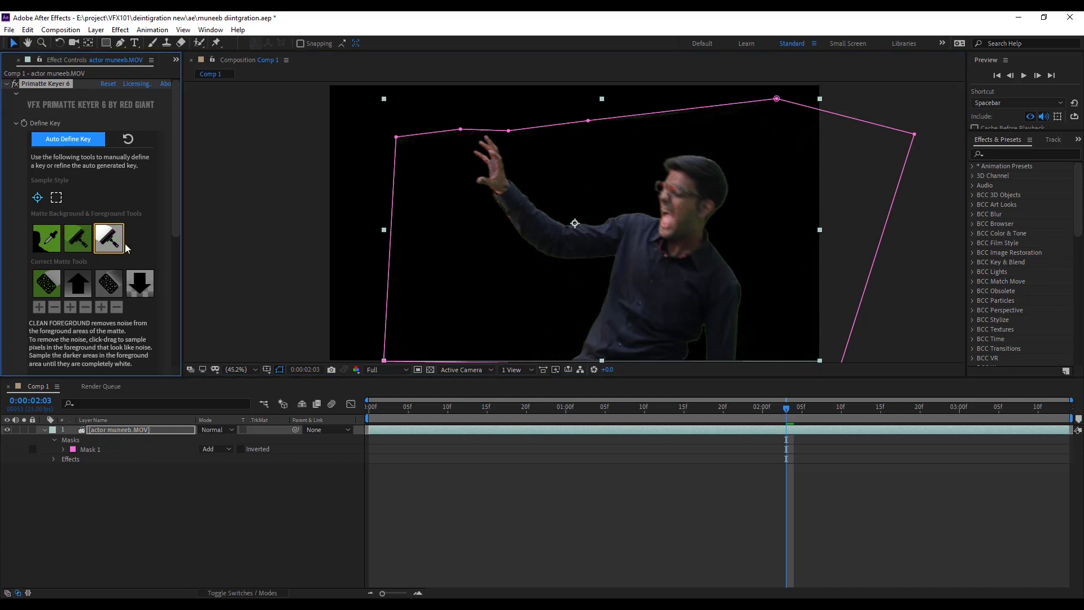
{"action": "left_click", "coordinate": [489, 167]}
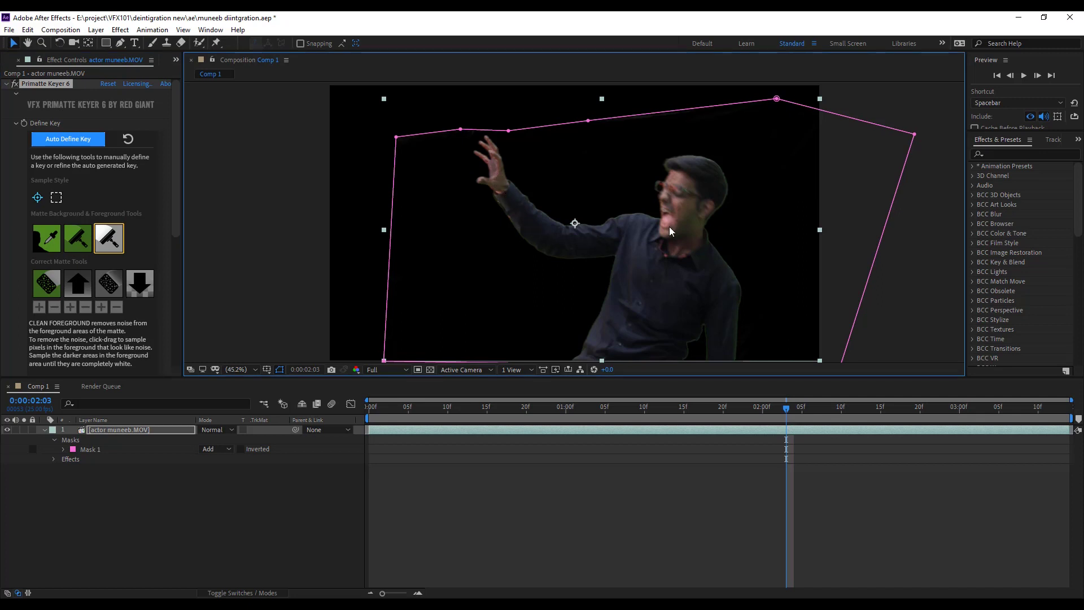
{"action": "left_click", "coordinate": [671, 213]}
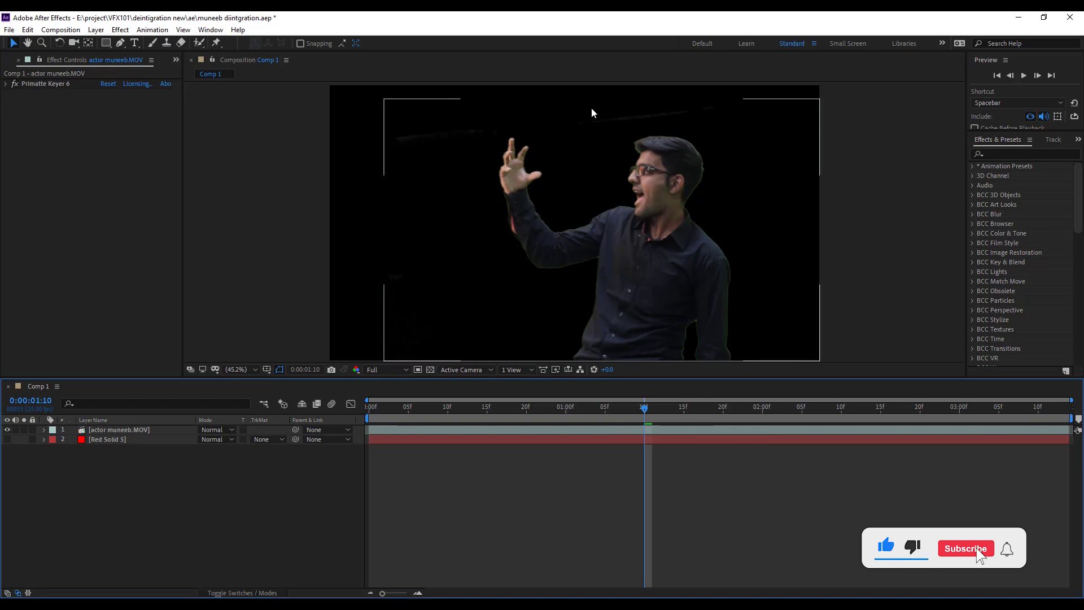
- Apply the Key Correct Alpha Cleaner effect to the keyed actor layer
{"action": "left_click", "coordinate": [116, 430]}
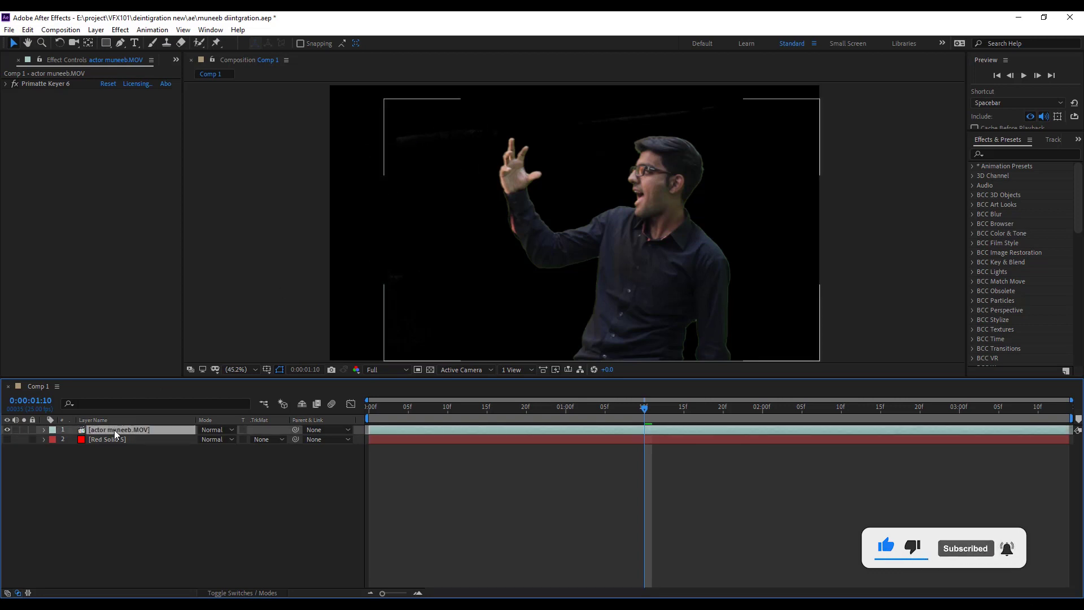
{"action": "left_click", "coordinate": [121, 30]}
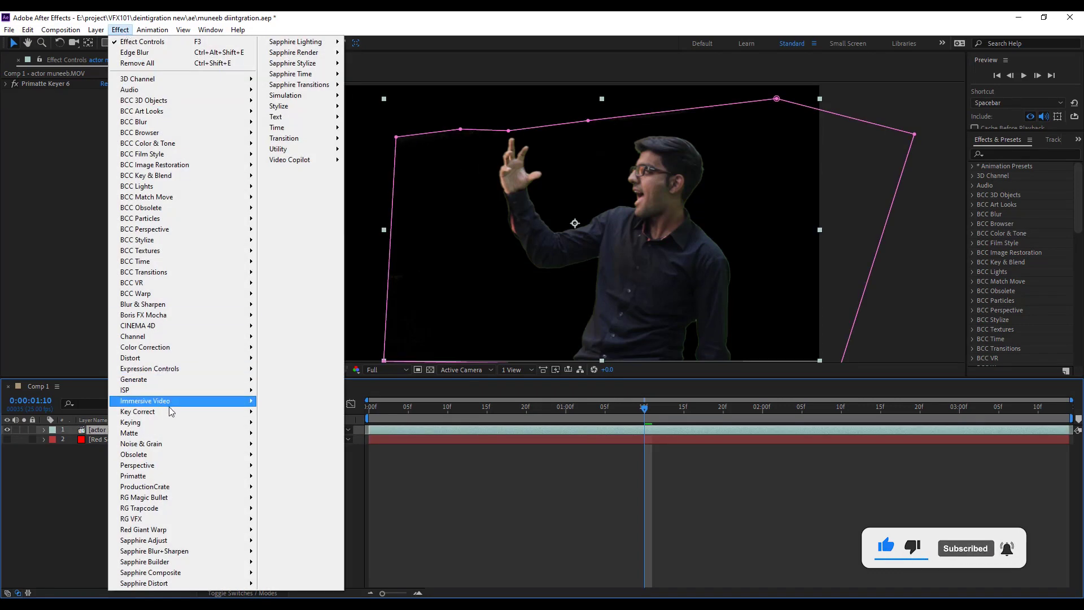
{"action": "mouse_move", "coordinate": [174, 409]}
{"action": "left_click", "coordinate": [333, 408]}
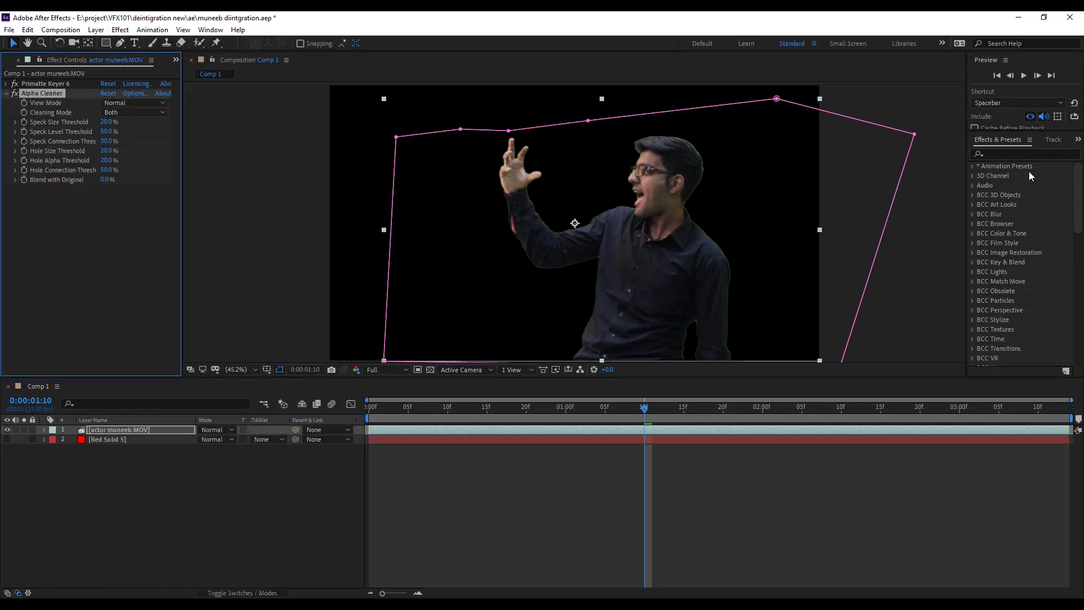
- Add Comp 1 to the render queue and set its output module format to QuickTime
{"action": "left_click", "coordinate": [61, 30]}
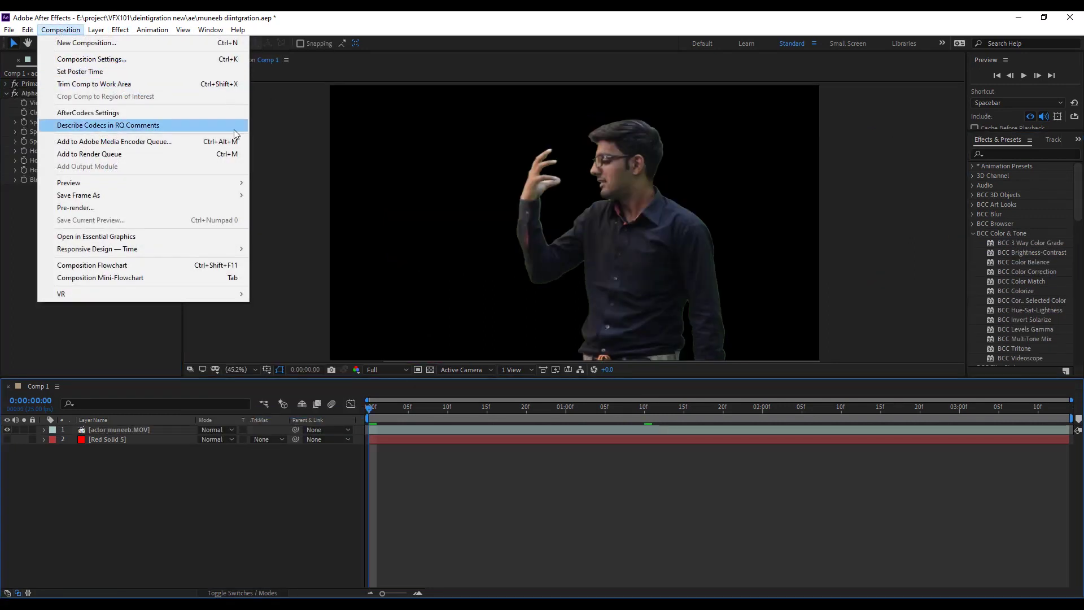
{"action": "left_click", "coordinate": [232, 155]}
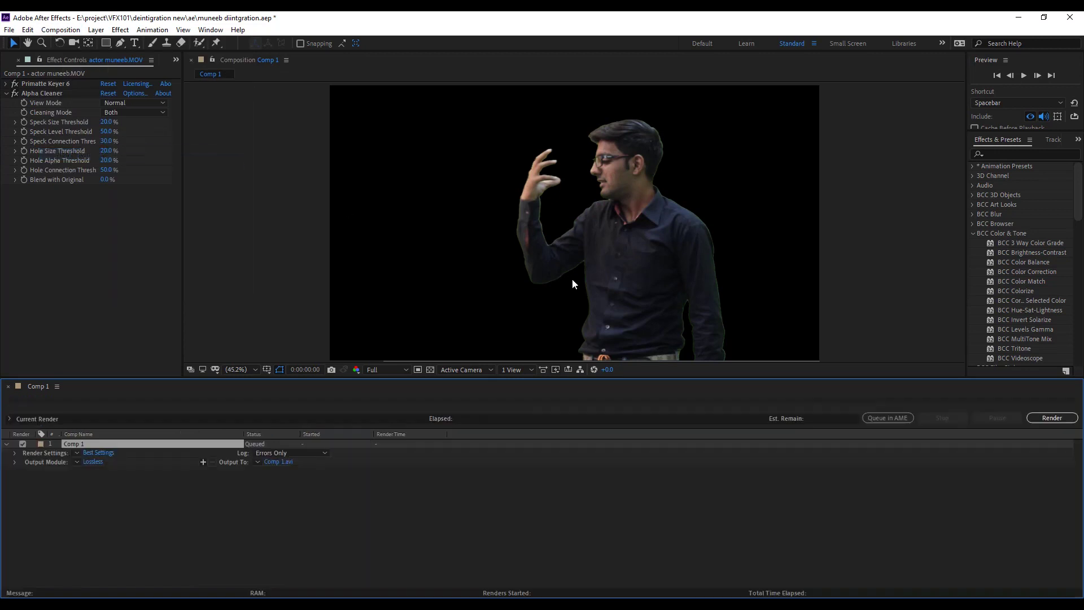
{"action": "left_click", "coordinate": [93, 462]}
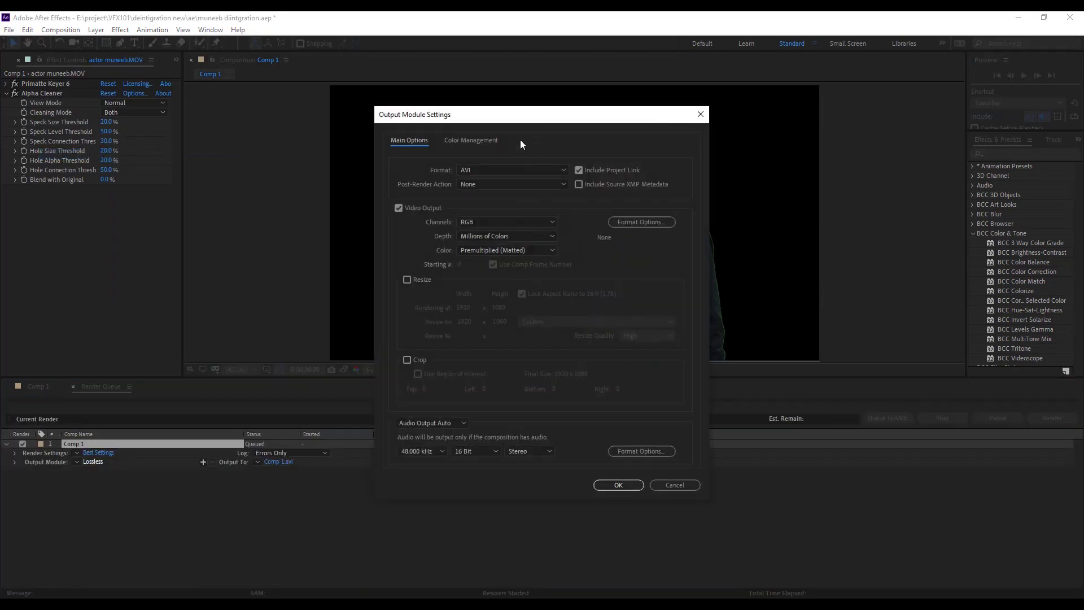
{"action": "left_click", "coordinate": [506, 170]}
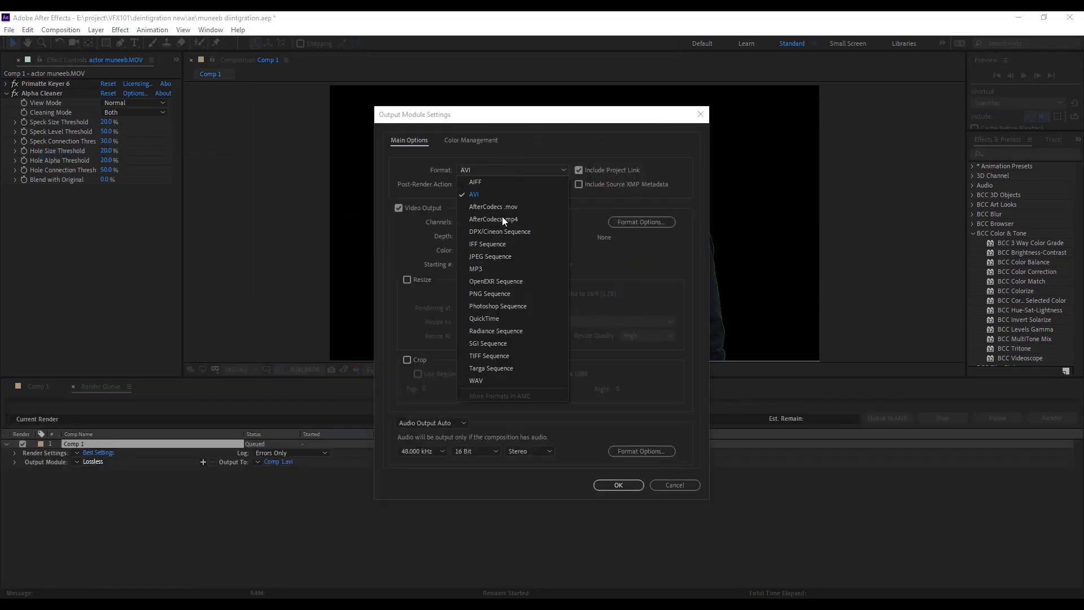
{"action": "left_click", "coordinate": [499, 321]}
- Set the QuickTime video codec to Animation and the output channels to RGB + Alpha
{"action": "left_click", "coordinate": [635, 222]}
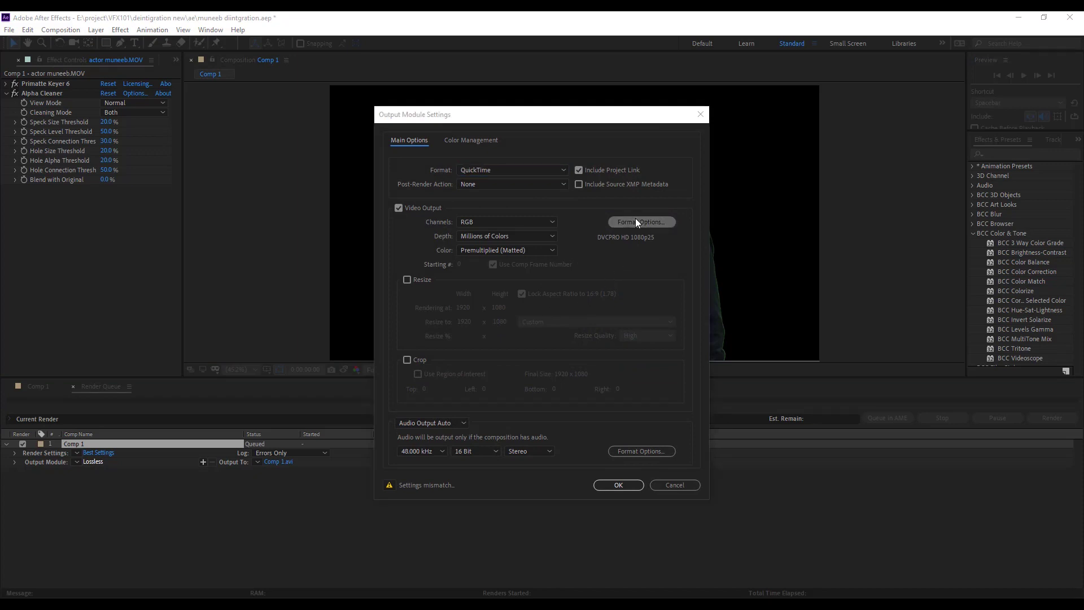
{"action": "left_click", "coordinate": [347, 142]}
{"action": "left_click", "coordinate": [349, 154]}
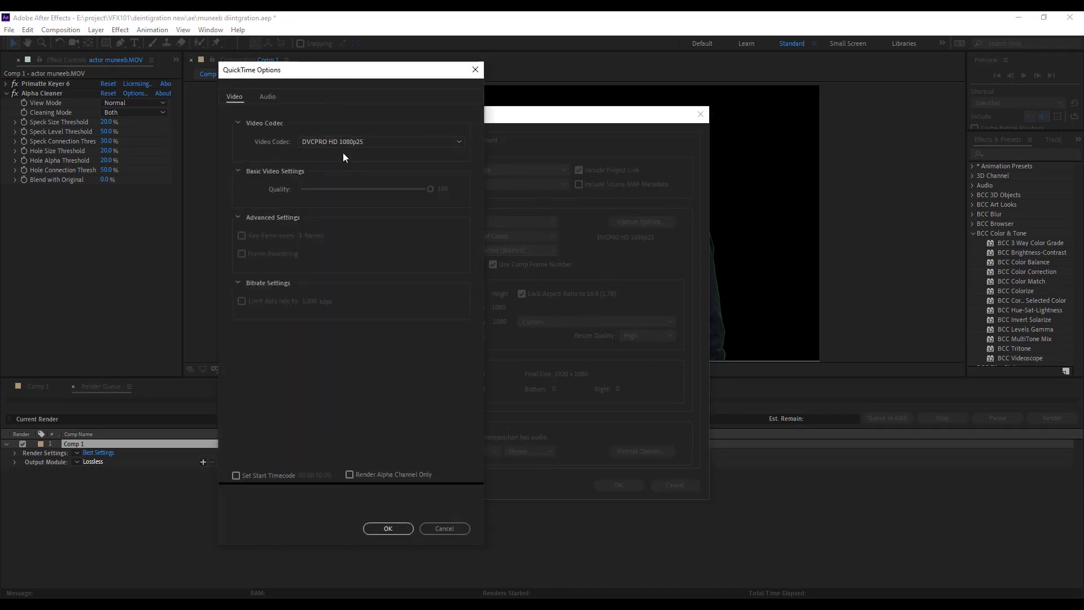
{"action": "left_click", "coordinate": [392, 528]}
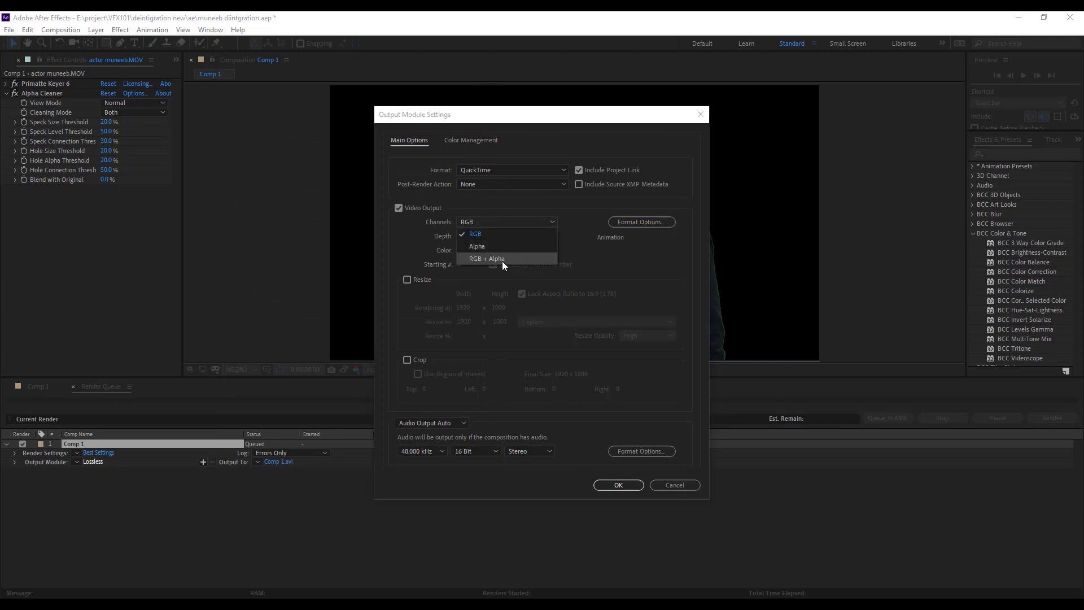
{"action": "left_click", "coordinate": [497, 261]}
{"action": "left_click", "coordinate": [617, 486]}
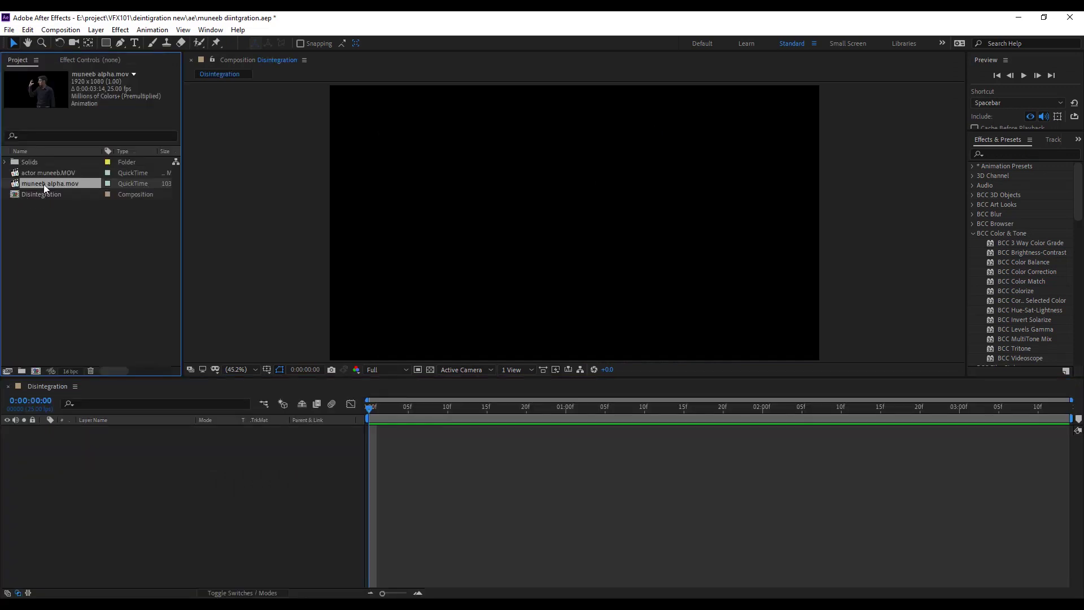
- Add the rendered alpha clip of the actor to the Disintegration composition and import Smoke 1.mov as the layer above it
{"action": "left_click_drag", "start_coordinate": [45, 186], "coordinate": [226, 464]}
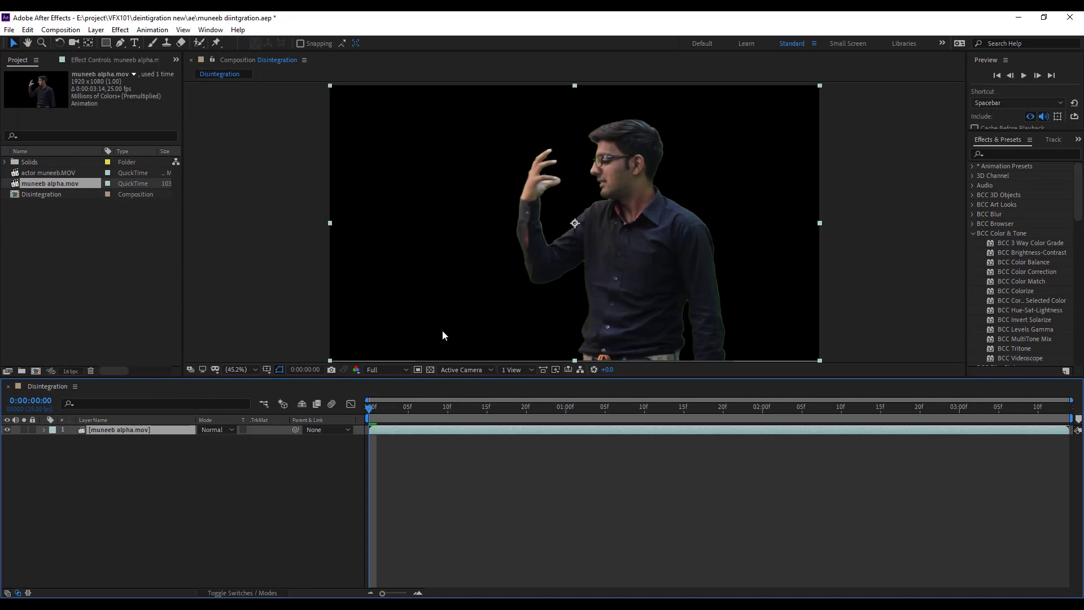
{"action": "left_click", "coordinate": [507, 488]}
{"action": "left_click", "coordinate": [82, 245]}
{"action": "double_click", "coordinate": [82, 246]}
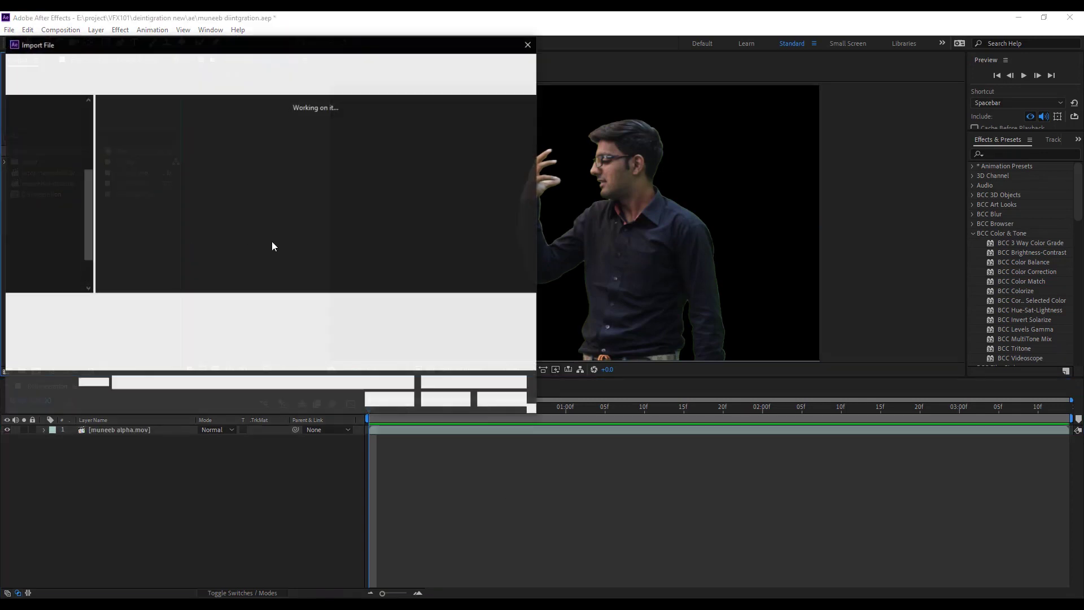
{"action": "left_click", "coordinate": [272, 162]}
{"action": "double_click", "coordinate": [254, 145]}
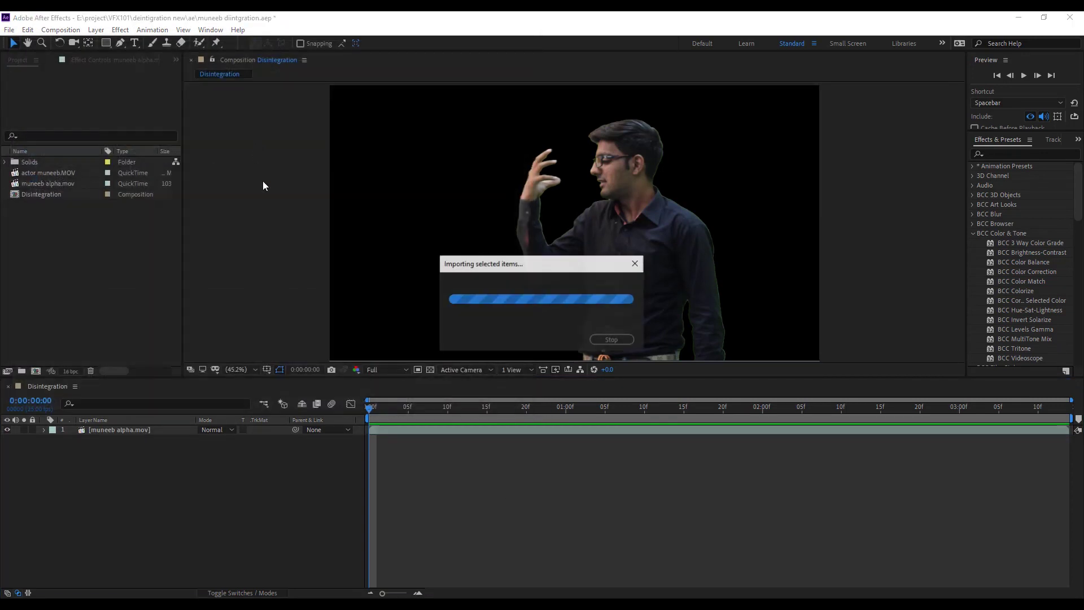
{"action": "left_click_drag", "start_coordinate": [71, 245], "coordinate": [160, 425]}
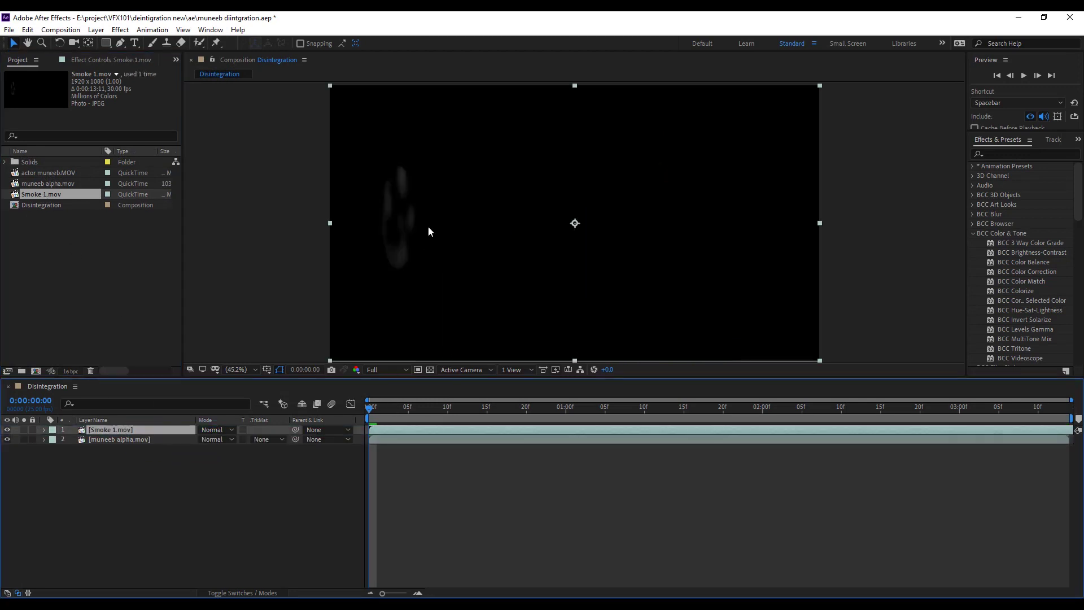
- Set the Smoke 1.mov layer's blending mode to Screen and scale it down to 36%
{"action": "left_click", "coordinate": [215, 432]}
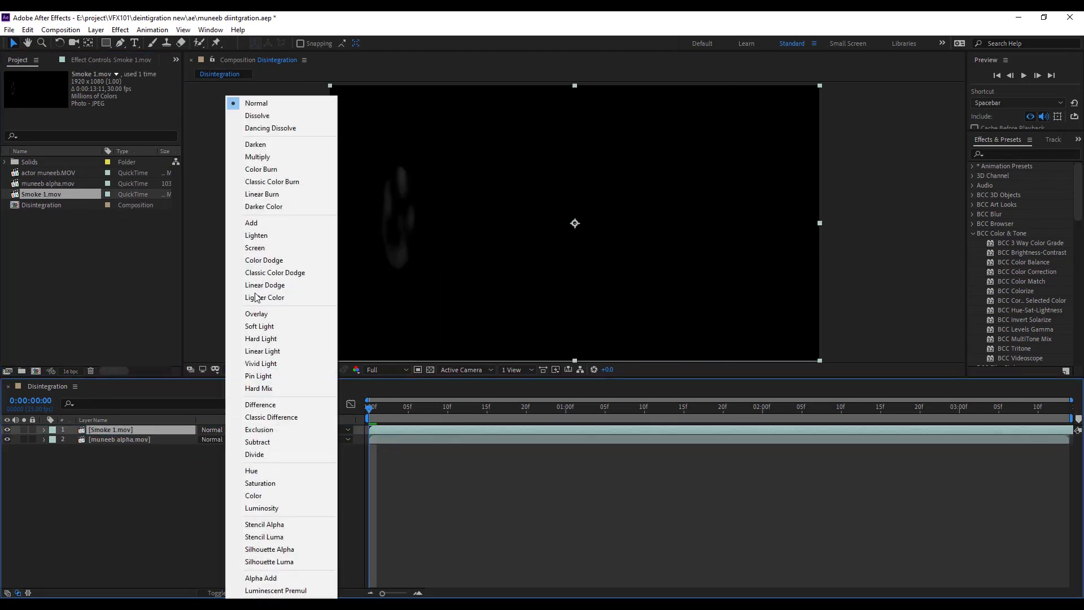
{"action": "left_click", "coordinate": [261, 250]}
{"action": "left_click_drag", "start_coordinate": [395, 409], "coordinate": [731, 414]}
{"action": "key", "text": "s"}
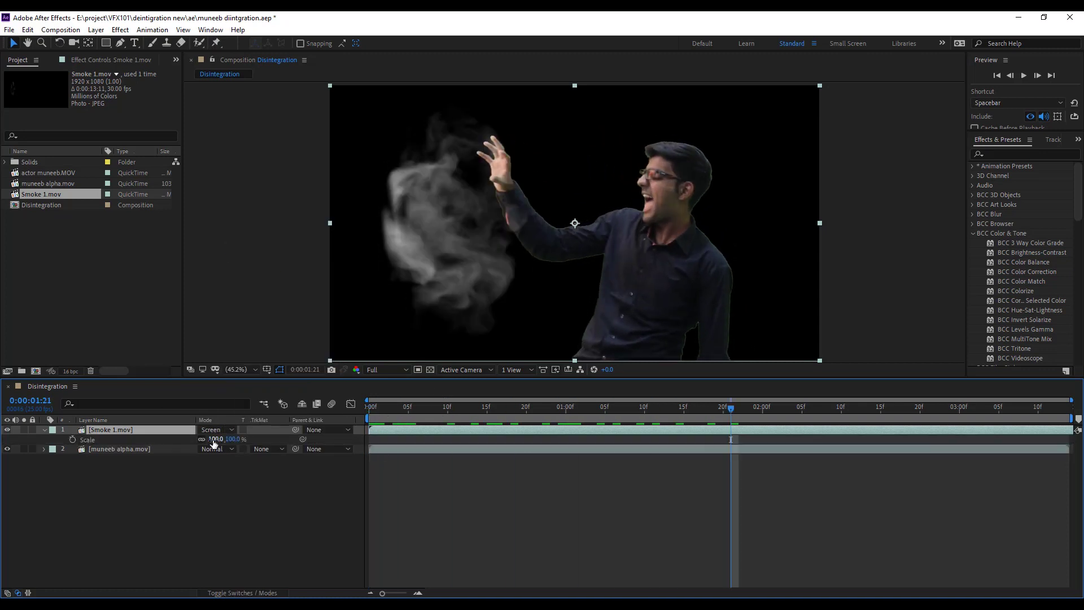
{"action": "left_click_drag", "start_coordinate": [213, 439], "coordinate": [176, 439]}
- Position the smoke over the actor's raised hand at 0:00:00:16 and preview it
{"action": "left_click", "coordinate": [495, 406]}
{"action": "left_click_drag", "start_coordinate": [489, 207], "coordinate": [501, 165]}
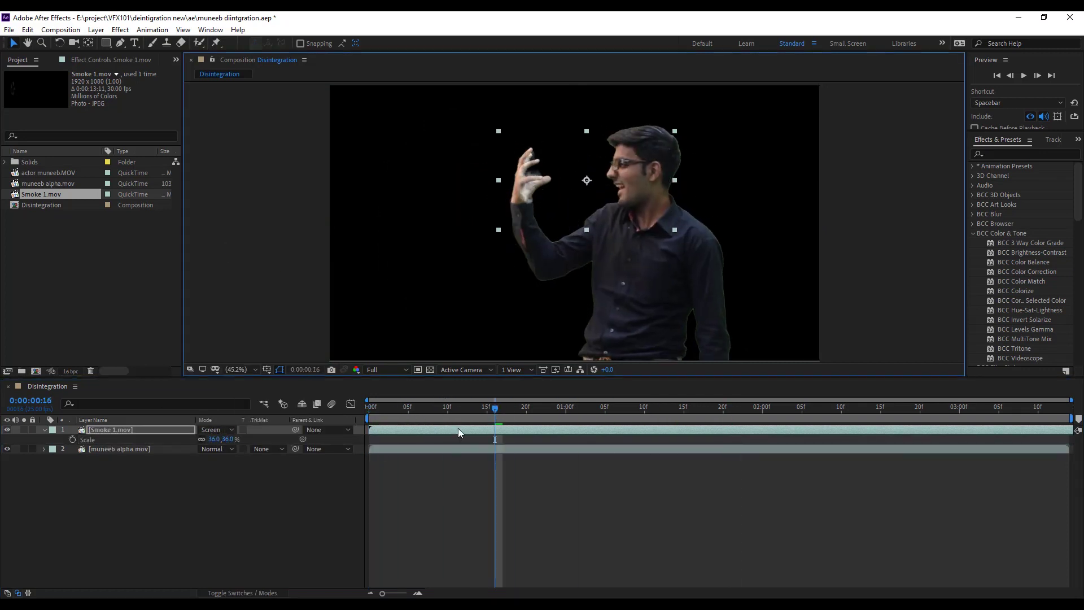
{"action": "left_click", "coordinate": [627, 429]}
{"action": "key", "text": "space"}
- Keyframe the Smoke 1.mov position at several times up to 0:00:02:08 so the smoke follows the actor's moving hand
{"action": "left_click_drag", "start_coordinate": [682, 434], "coordinate": [614, 427]}
{"action": "key", "text": "alt+shift+p"}
{"action": "left_click_drag", "start_coordinate": [603, 187], "coordinate": [593, 177]}
{"action": "left_click_drag", "start_coordinate": [613, 409], "coordinate": [424, 420]}
{"action": "left_click_drag", "start_coordinate": [527, 189], "coordinate": [531, 198]}
{"action": "left_click_drag", "start_coordinate": [503, 409], "coordinate": [723, 423]}
{"action": "left_click_drag", "start_coordinate": [533, 197], "coordinate": [520, 194]}
{"action": "left_click_drag", "start_coordinate": [723, 409], "coordinate": [828, 420]}
{"action": "left_click_drag", "start_coordinate": [524, 186], "coordinate": [514, 186]}
- Try to keep the smoke on the falling hand with more position keyframes from 0:00:02:20 onward, then undo them
{"action": "left_click_drag", "start_coordinate": [825, 409], "coordinate": [920, 420]}
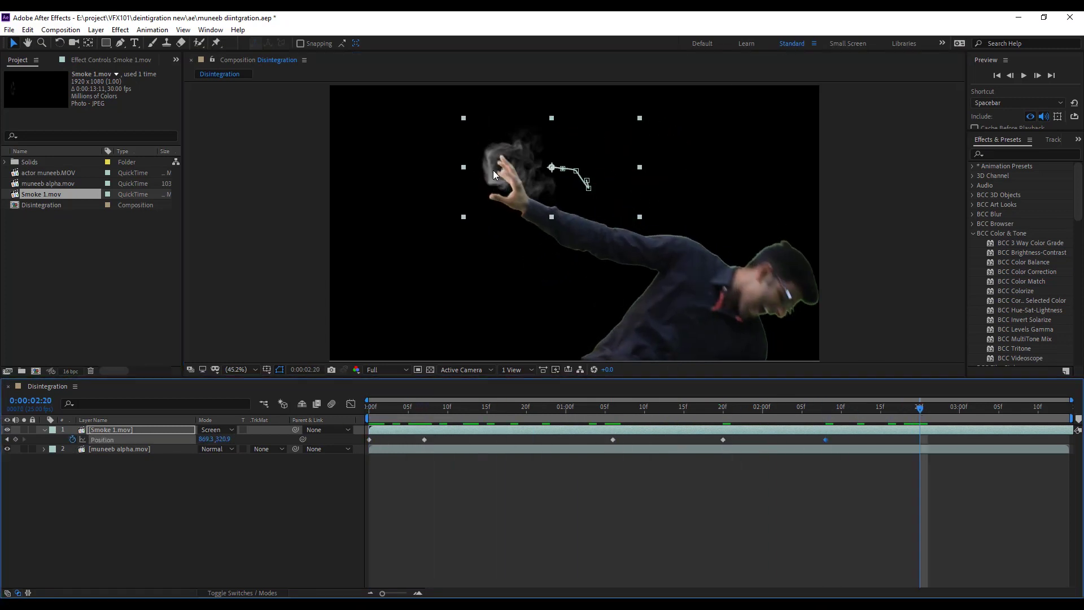
{"action": "left_click_drag", "start_coordinate": [497, 174], "coordinate": [515, 194]}
{"action": "left_click_drag", "start_coordinate": [920, 409], "coordinate": [969, 420]}
{"action": "left_click_drag", "start_coordinate": [511, 198], "coordinate": [532, 221]}
{"action": "left_click_drag", "start_coordinate": [969, 409], "coordinate": [826, 415]}
{"action": "key", "text": "ctrl+z"}
{"action": "key", "text": "ctrl+z"}
- Time-stretch the Smoke 1.mov layer to 43% and spread its Position keyframes back out to end at 0:00:02:08
{"action": "key", "text": "space"}
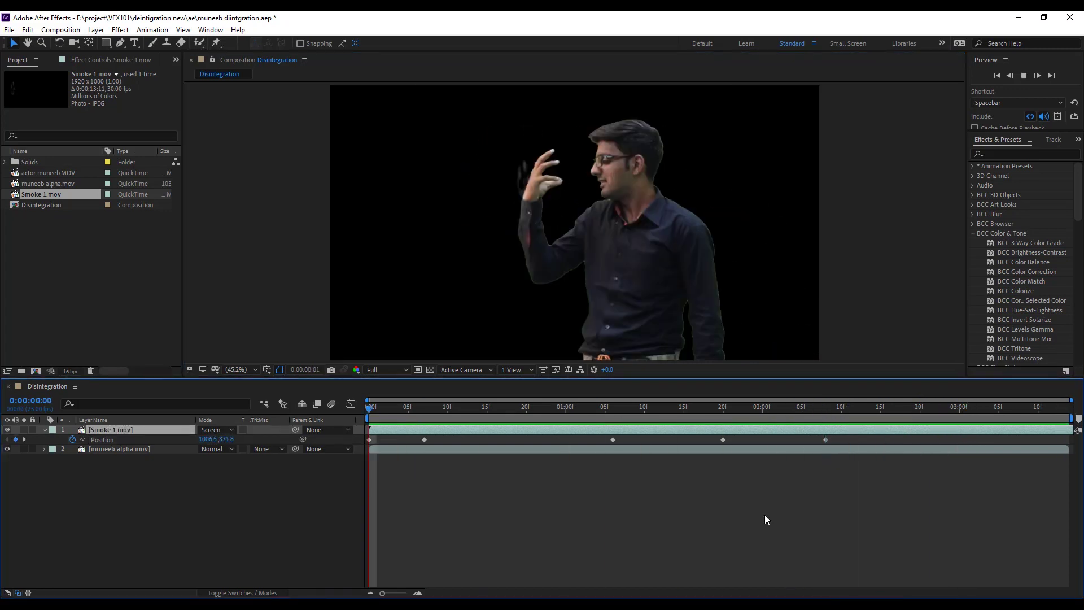
{"action": "key", "text": "space"}
{"action": "left_click", "coordinate": [27, 592]}
{"action": "left_click_drag", "start_coordinate": [493, 429], "coordinate": [463, 435]}
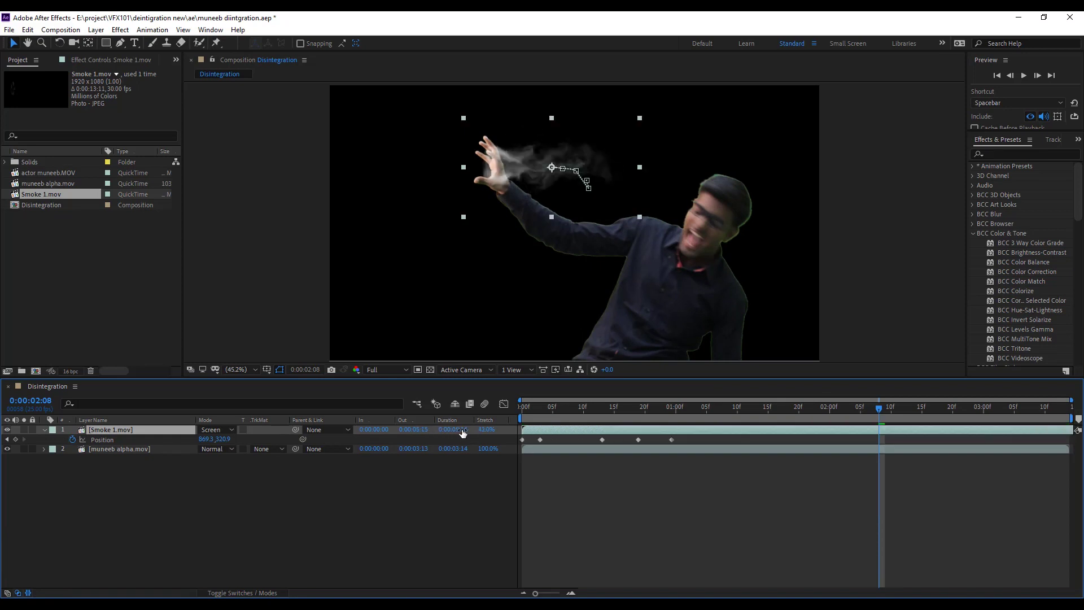
{"action": "left_click", "coordinate": [102, 439]}
{"action": "left_click_drag", "start_coordinate": [672, 439], "coordinate": [884, 449]}
- Animate the Smoke 1.mov rotation from 0° at the first frame to 50° at 0:00:01:21 and preview the motion
{"action": "left_click_drag", "start_coordinate": [825, 409], "coordinate": [327, 409]}
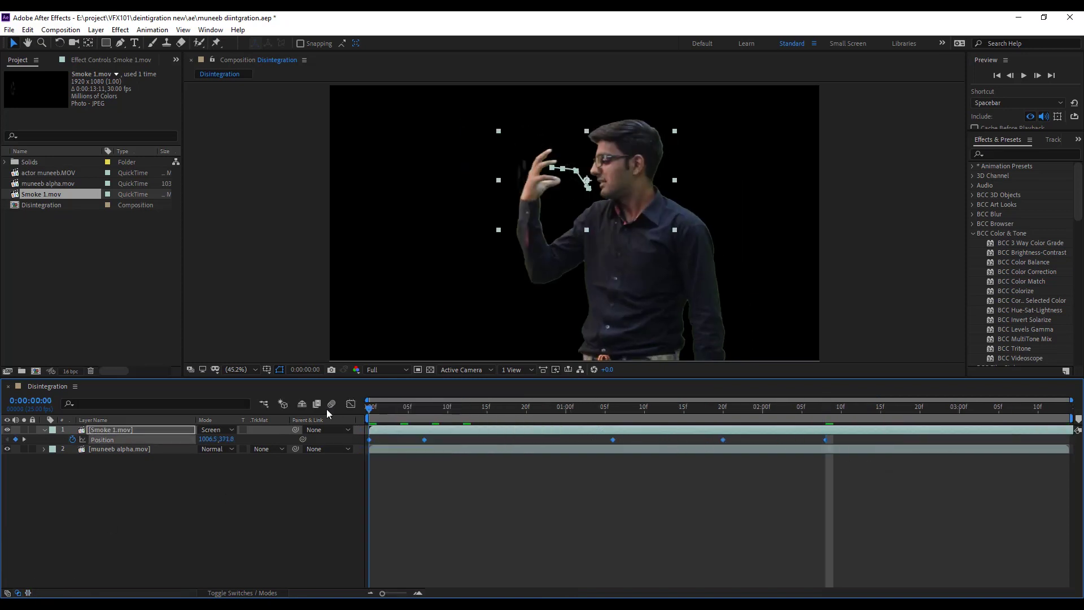
{"action": "key", "text": "alt+shift+r"}
{"action": "key", "text": "space"}
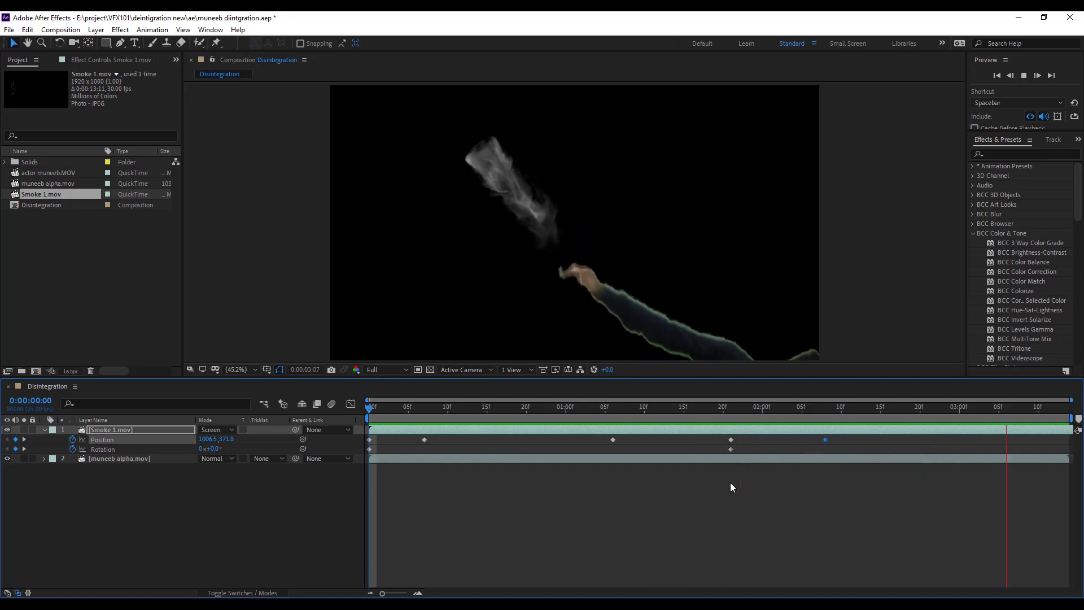
{"action": "left_click", "coordinate": [597, 408]}
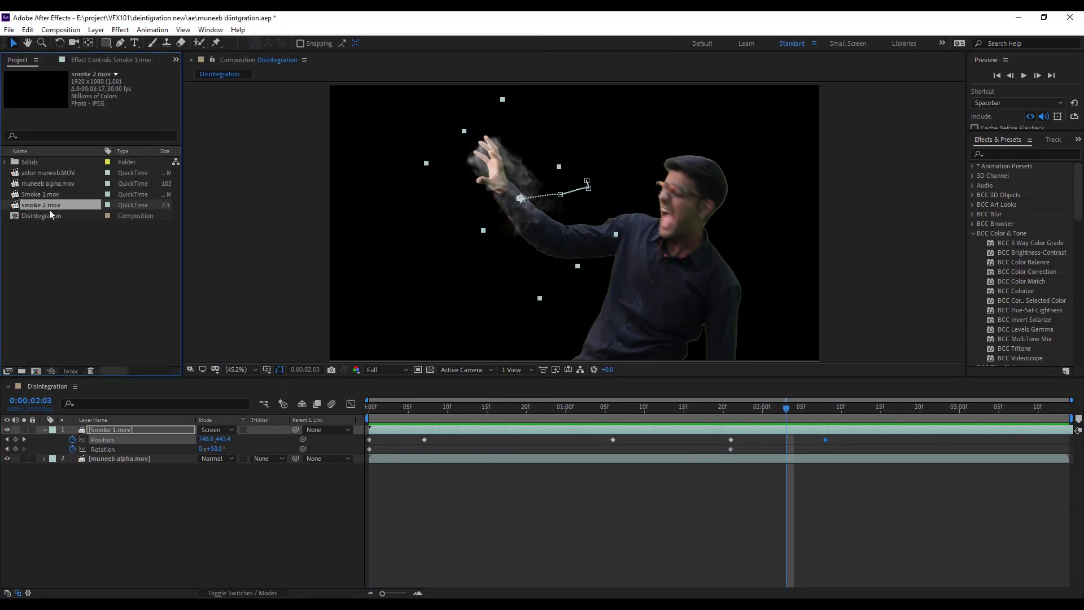
- Add smoke 2.mov to the Disintegration composition as a layer above Smoke 1.mov
{"action": "left_click_drag", "start_coordinate": [41, 205], "coordinate": [141, 430]}
{"action": "left_click", "coordinate": [561, 416]}
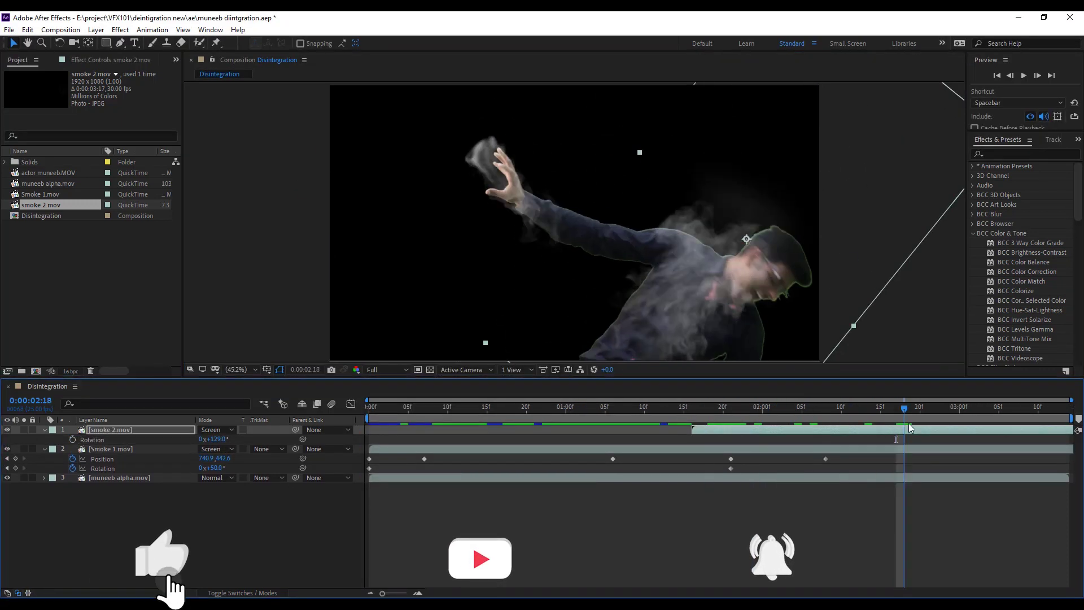
{"action": "left_click_drag", "start_coordinate": [726, 421], "coordinate": [646, 418]}
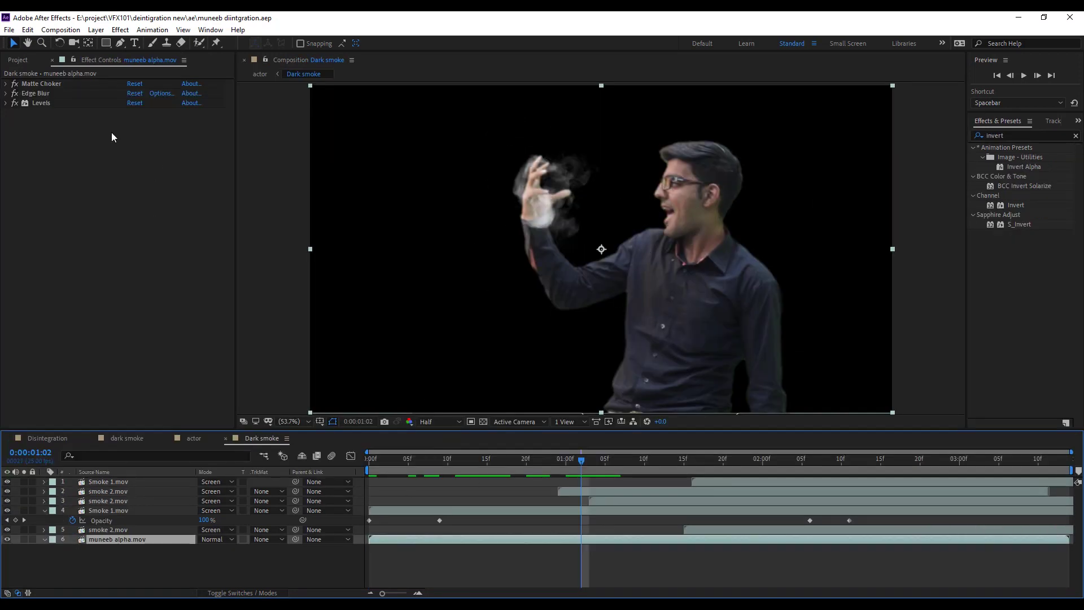
- Draw a closed mask around the actor's raised hand on the muneeb alpha.mov layer at 0:00:01:02 and set it to Subtract
{"action": "left_click", "coordinate": [118, 48]}
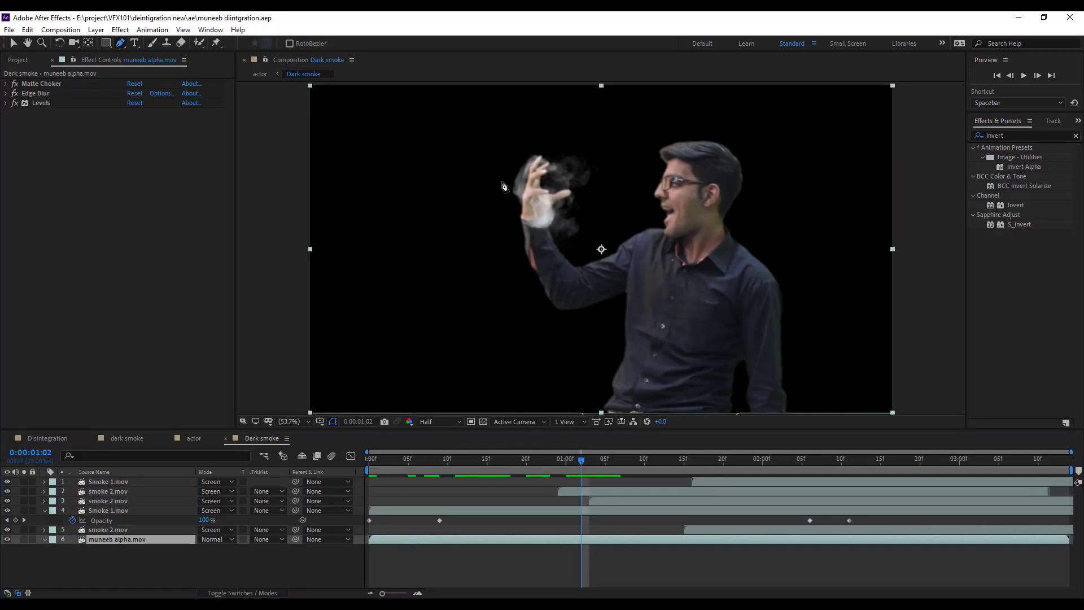
{"action": "left_click", "coordinate": [553, 165]}
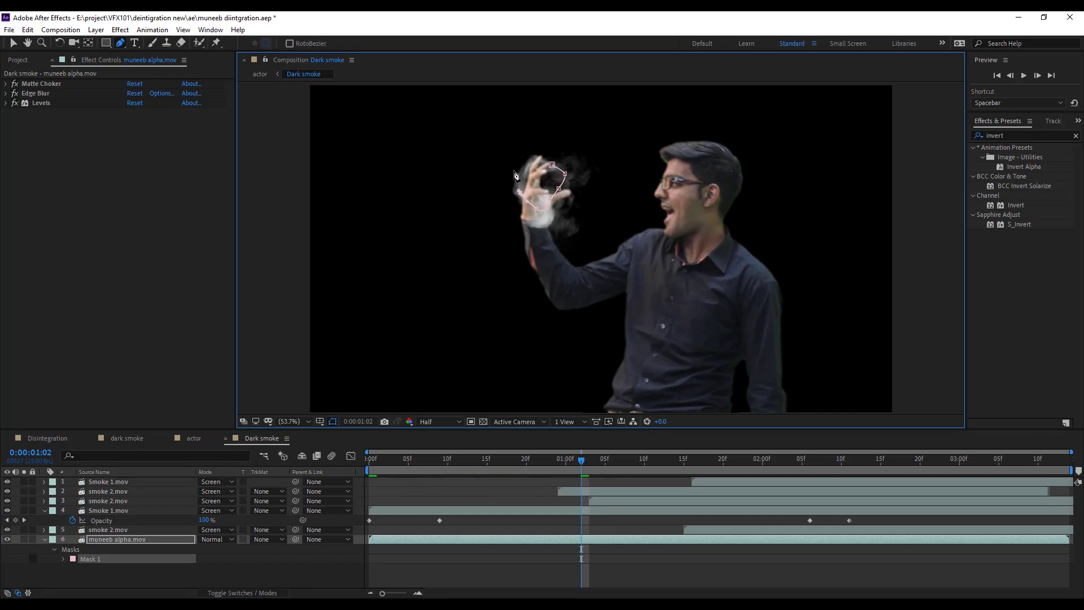
{"action": "left_click", "coordinate": [551, 166]}
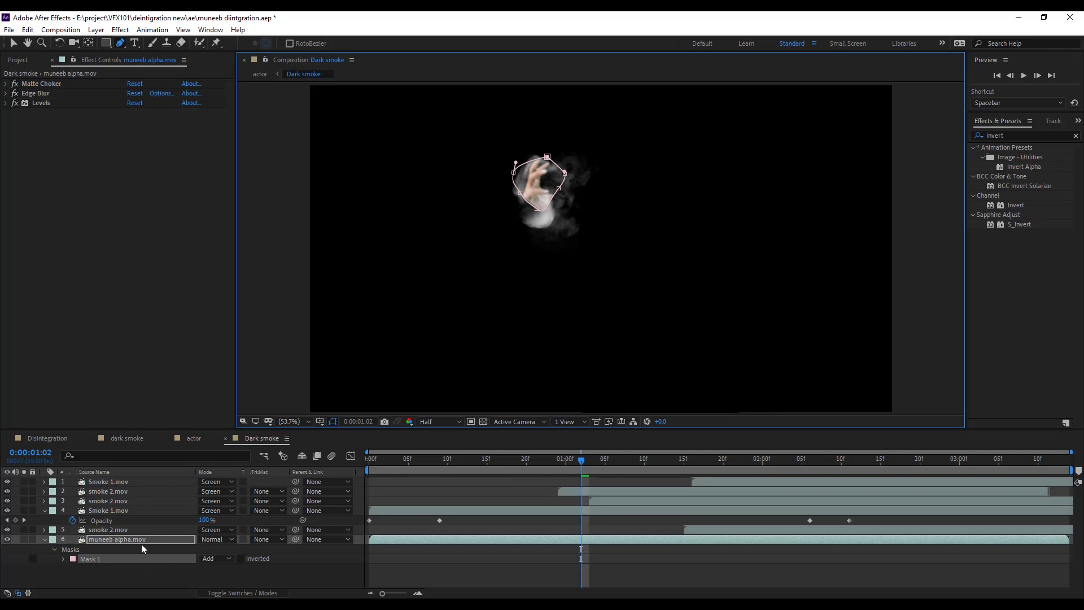
{"action": "left_click", "coordinate": [215, 558]}
{"action": "left_click", "coordinate": [247, 496]}
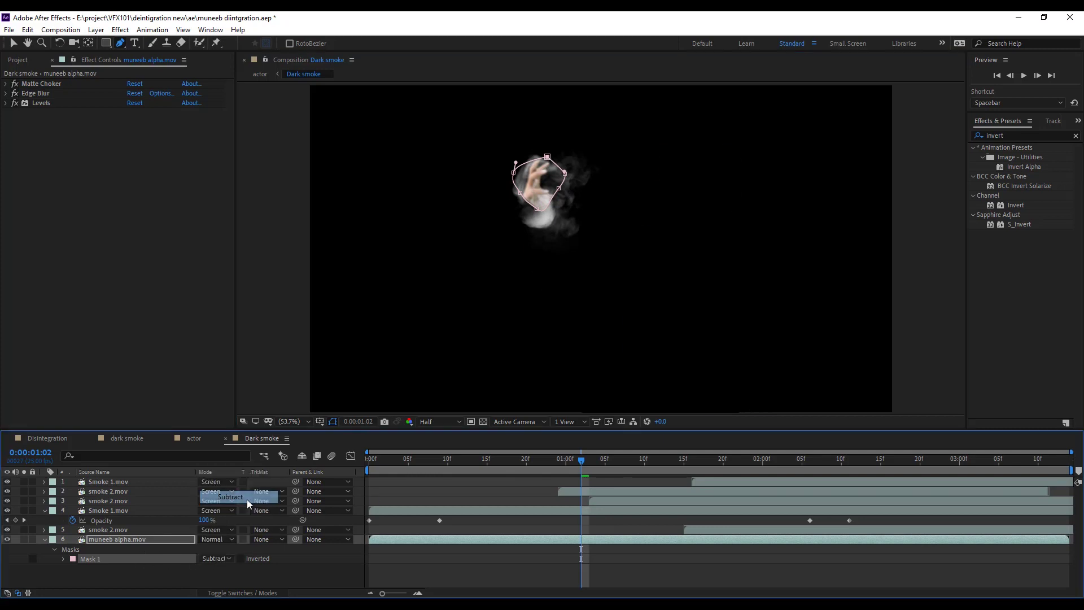
{"action": "key", "text": "v"}
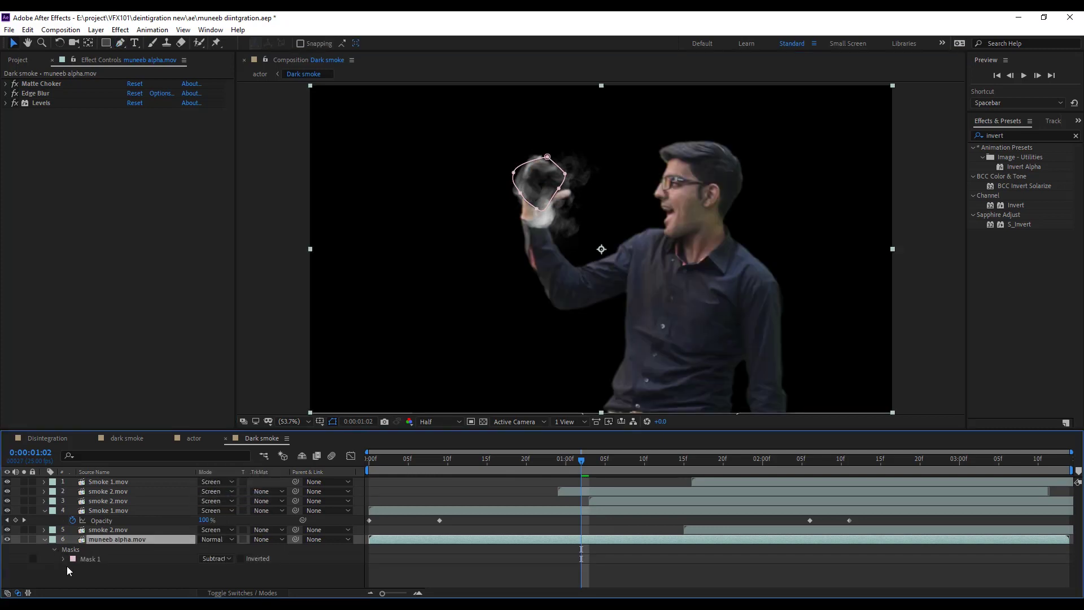
- Set Mask 1's feather to 64 pixels, keyframe its expansion from -65 at 0:00:01:02 to 331 pixels at 0:00:01:21, and preview
{"action": "left_click", "coordinate": [63, 558]}
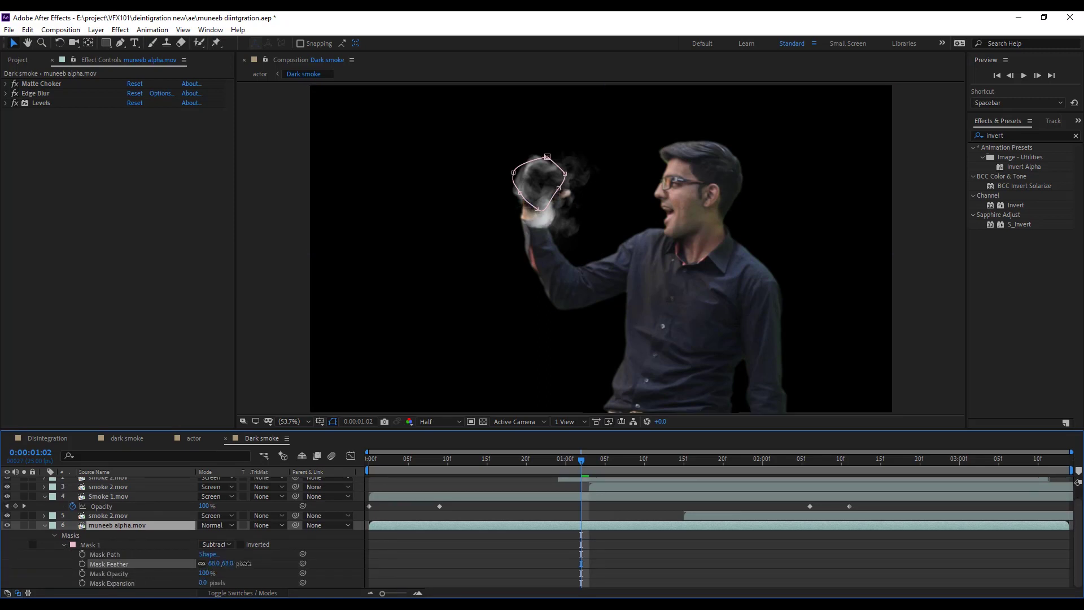
{"action": "left_click_drag", "start_coordinate": [246, 564], "coordinate": [219, 583]}
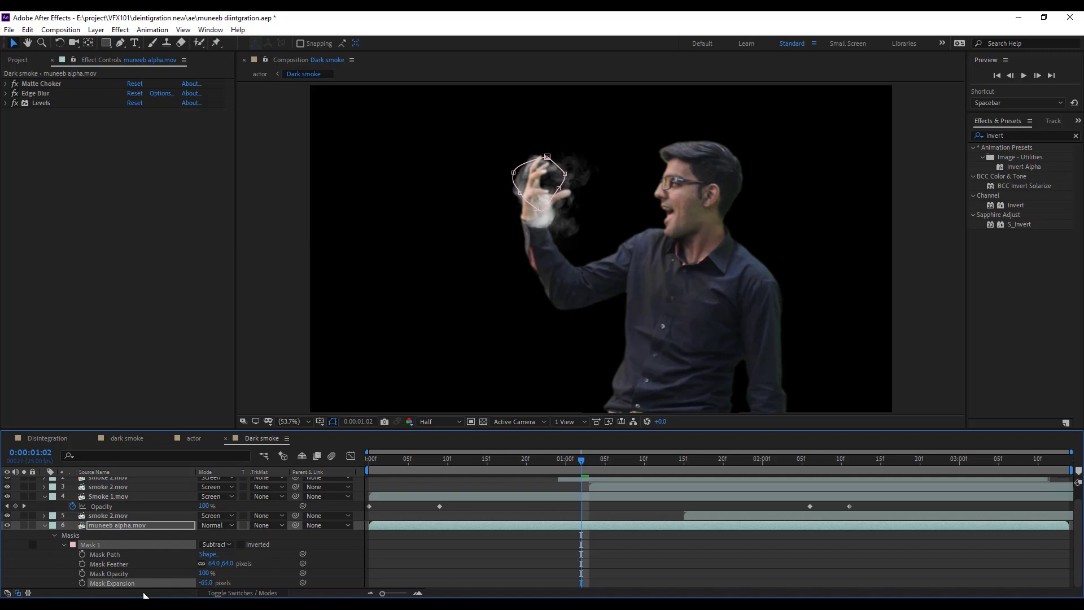
{"action": "left_click_drag", "start_coordinate": [588, 460], "coordinate": [737, 480]}
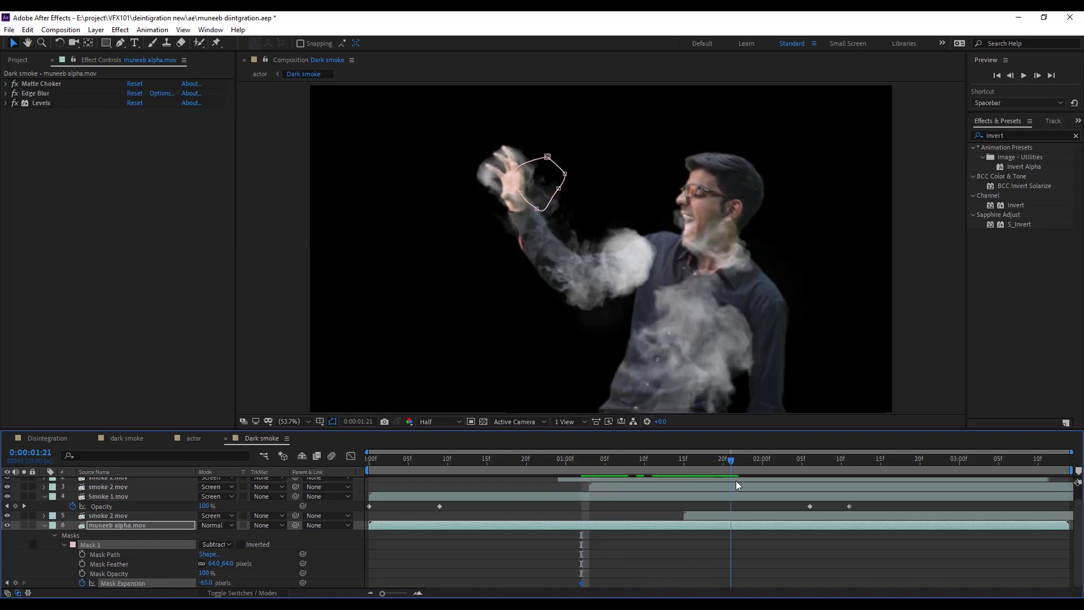
{"action": "left_click_drag", "start_coordinate": [210, 582], "coordinate": [207, 583]}
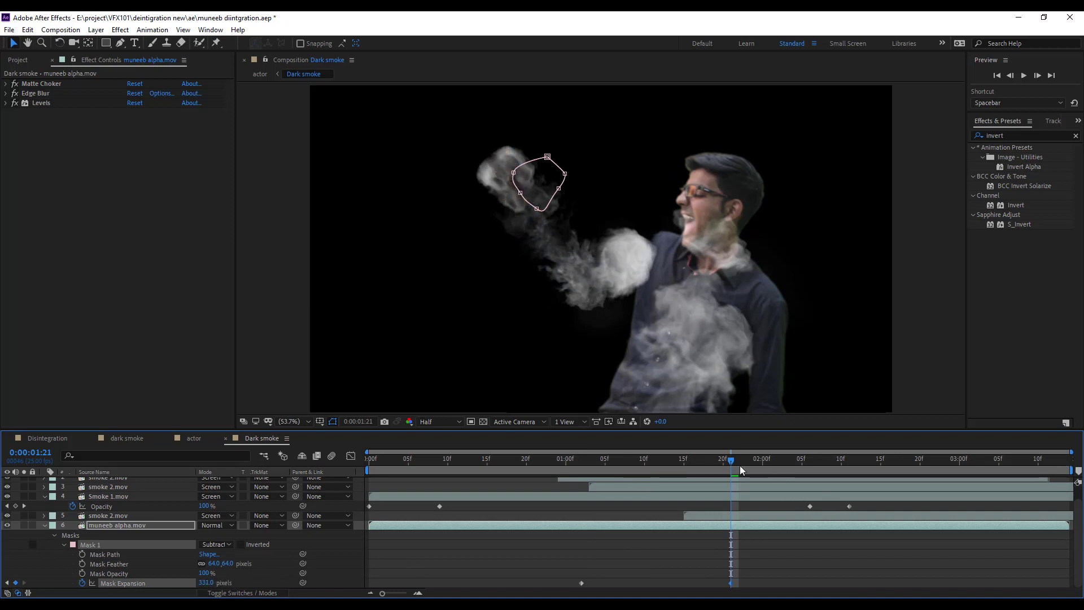
{"action": "left_click_drag", "start_coordinate": [740, 465], "coordinate": [578, 472]}
{"action": "key", "text": "space"}
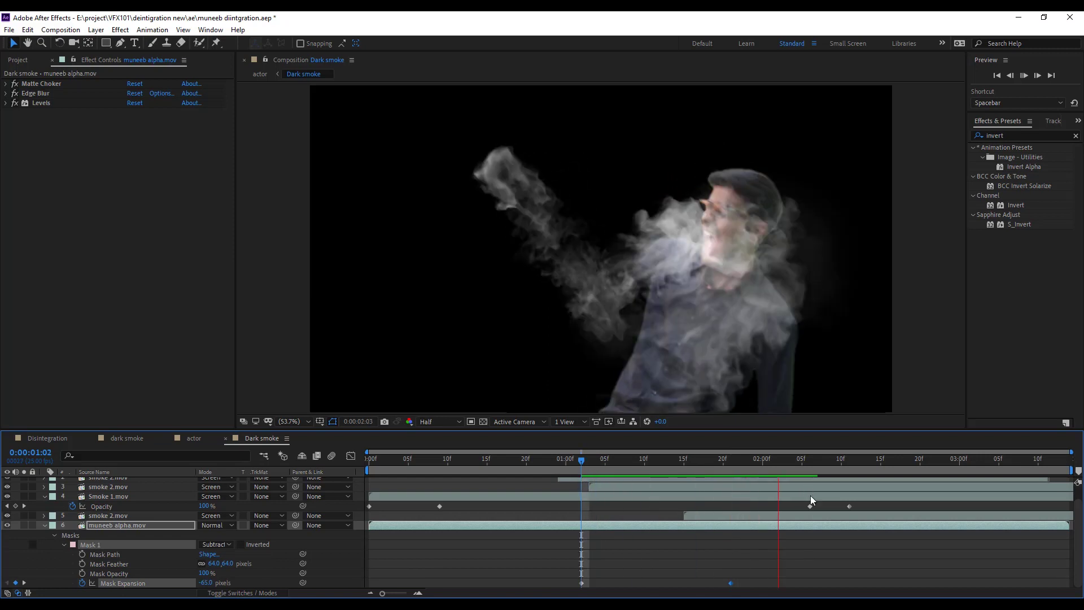
- Draw a second closed mask around the actor's waist smoke area at 0:00:01:12 on muneeb alpha.mov and set it to Subtract
{"action": "left_click", "coordinate": [583, 324]}
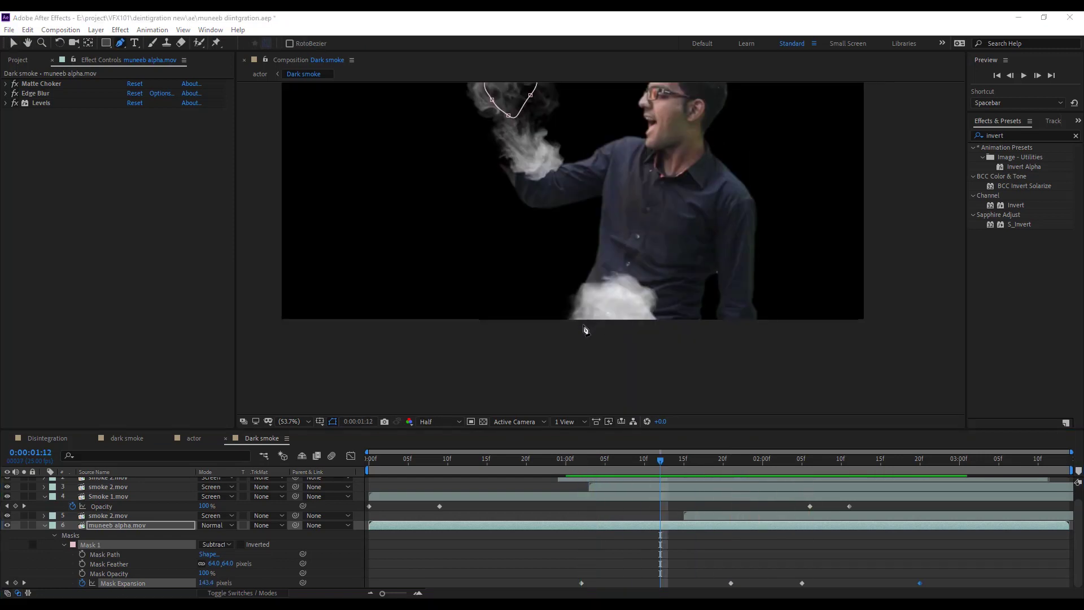
{"action": "left_click", "coordinate": [594, 332]}
{"action": "left_click", "coordinate": [643, 342]}
{"action": "left_click", "coordinate": [672, 331]}
{"action": "left_click", "coordinate": [680, 315]}
{"action": "left_click", "coordinate": [639, 289]}
{"action": "left_click", "coordinate": [619, 287]}
{"action": "left_click", "coordinate": [583, 324]}
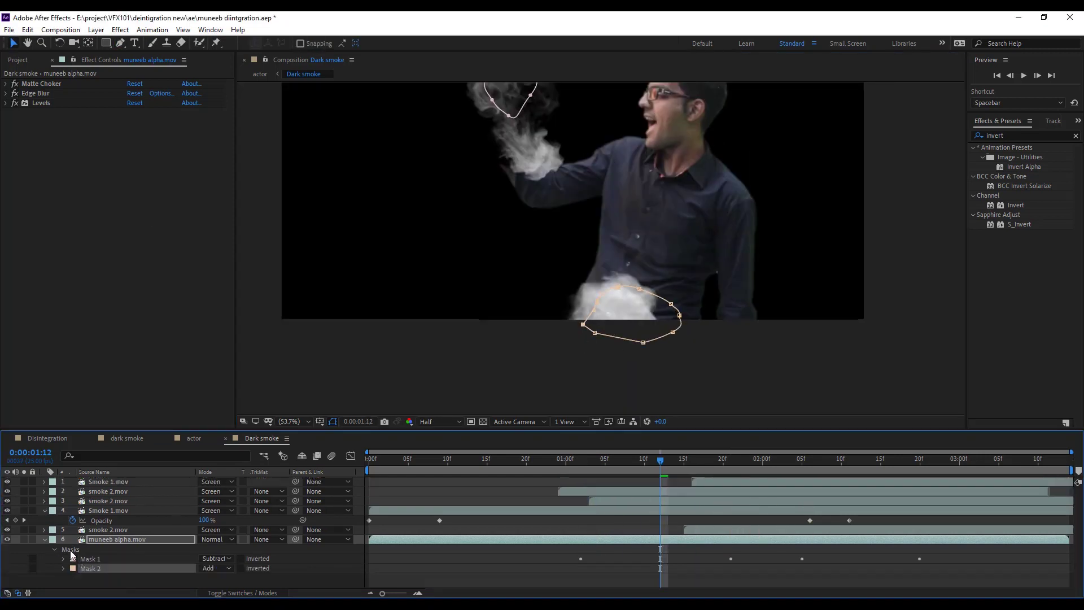
{"action": "left_click", "coordinate": [217, 568]}
{"action": "left_click", "coordinate": [239, 510]}
- Set Mask 2's feather to 89 pixels and keyframe its expansion at -82 pixels at 0:00:01:12
{"action": "left_click", "coordinate": [62, 568]}
{"action": "left_click_drag", "start_coordinate": [211, 564], "coordinate": [161, 585]}
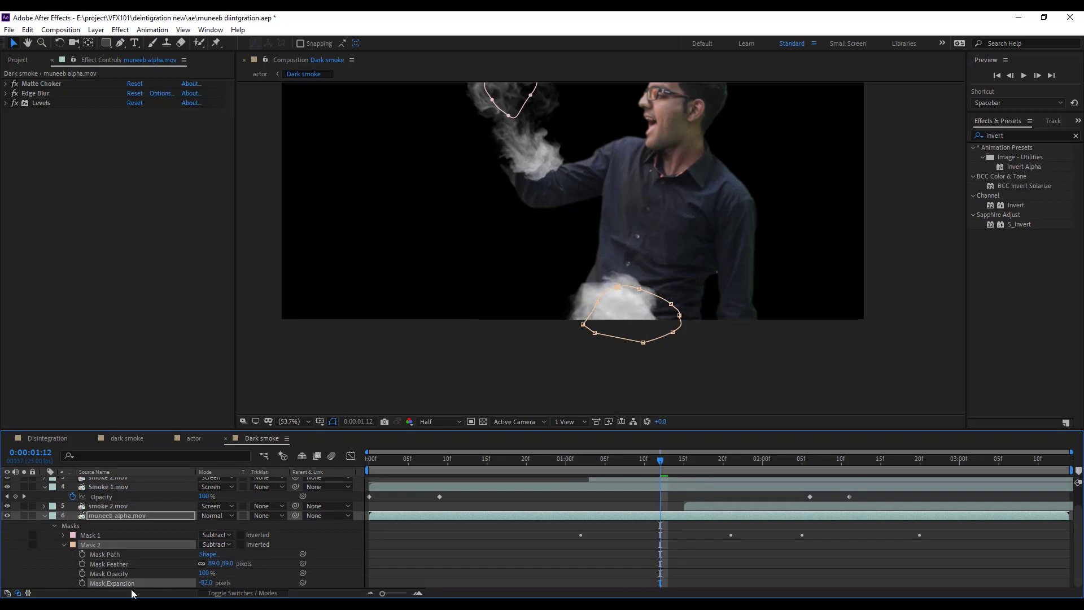
{"action": "left_click", "coordinate": [82, 583]}
- Grow Mask 2 with larger Mask Expansion keyframes at 0:00:02:12 and 0:00:03:05, and preview the composition from the first frame
{"action": "left_click_drag", "start_coordinate": [661, 464], "coordinate": [858, 477]}
{"action": "left_click_drag", "start_coordinate": [207, 583], "coordinate": [462, 583]}
{"action": "left_click_drag", "start_coordinate": [660, 469], "coordinate": [905, 477]}
{"action": "left_click_drag", "start_coordinate": [207, 583], "coordinate": [999, 583]}
{"action": "left_click_drag", "start_coordinate": [830, 469], "coordinate": [369, 476]}
{"action": "left_click_drag", "start_coordinate": [431, 269], "coordinate": [459, 362]}
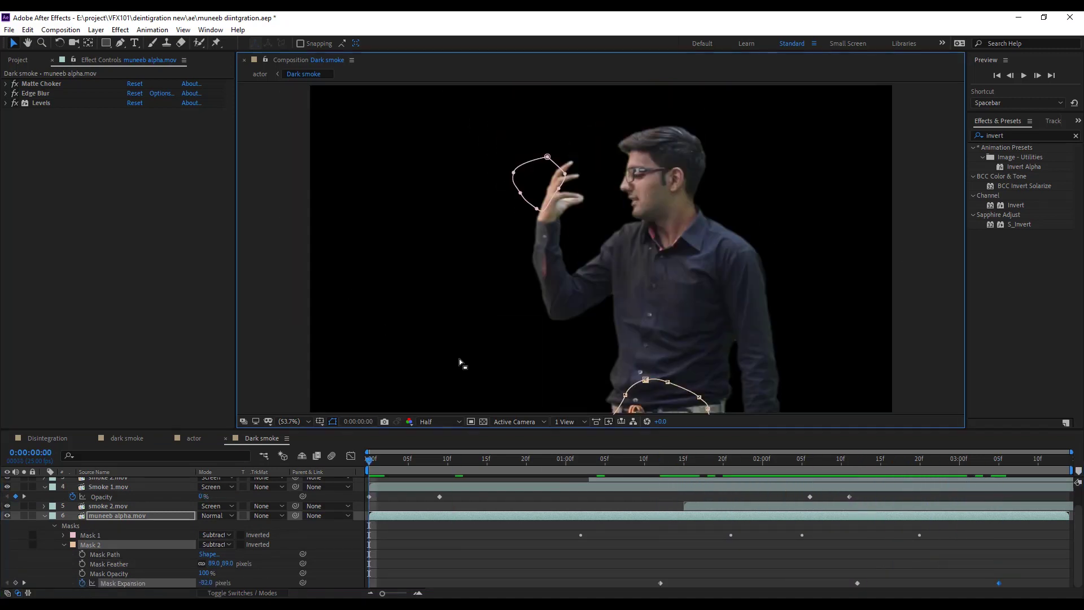
{"action": "key", "text": "space"}
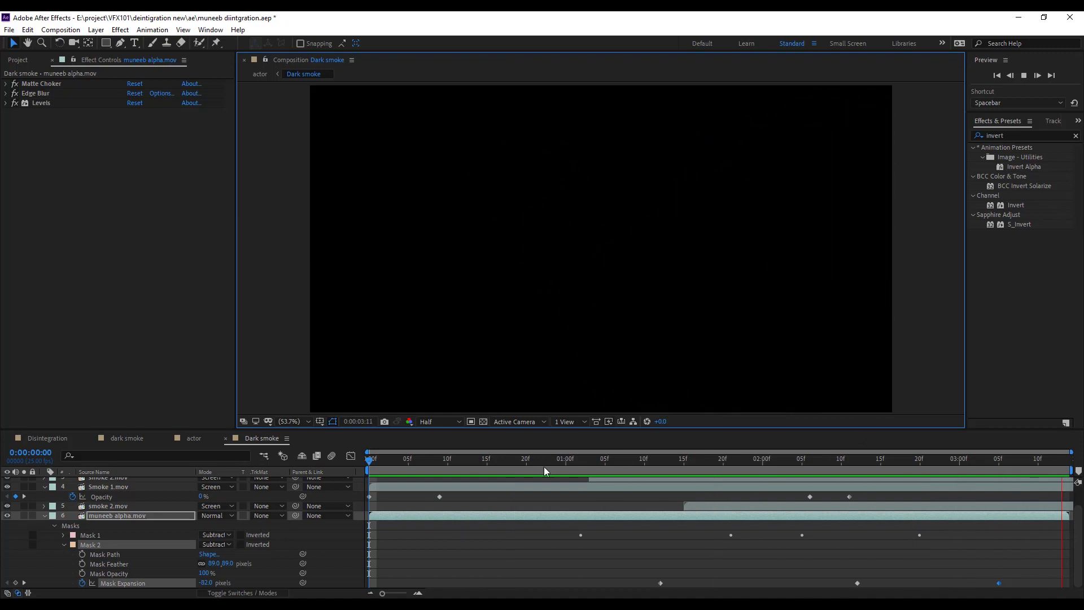
- Find the Turbulent Displace effect and apply it to the muneeb alpha.mov layer at 0:00:01:16
{"action": "left_click", "coordinate": [692, 462]}
{"action": "left_click", "coordinate": [1024, 135]}
{"action": "type", "text": "t"}
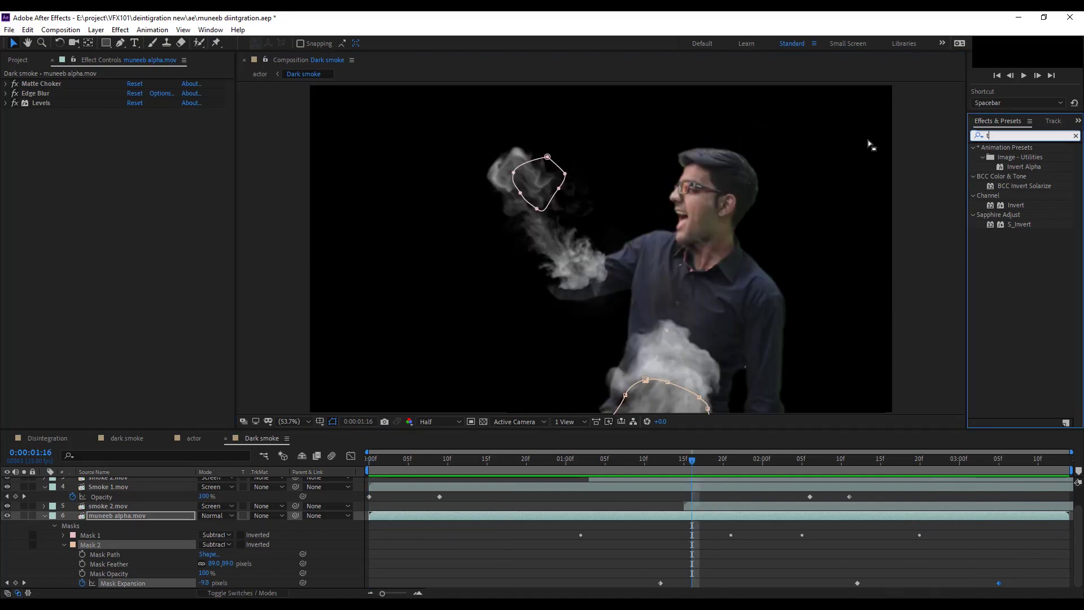
{"action": "type", "text": "urbu"}
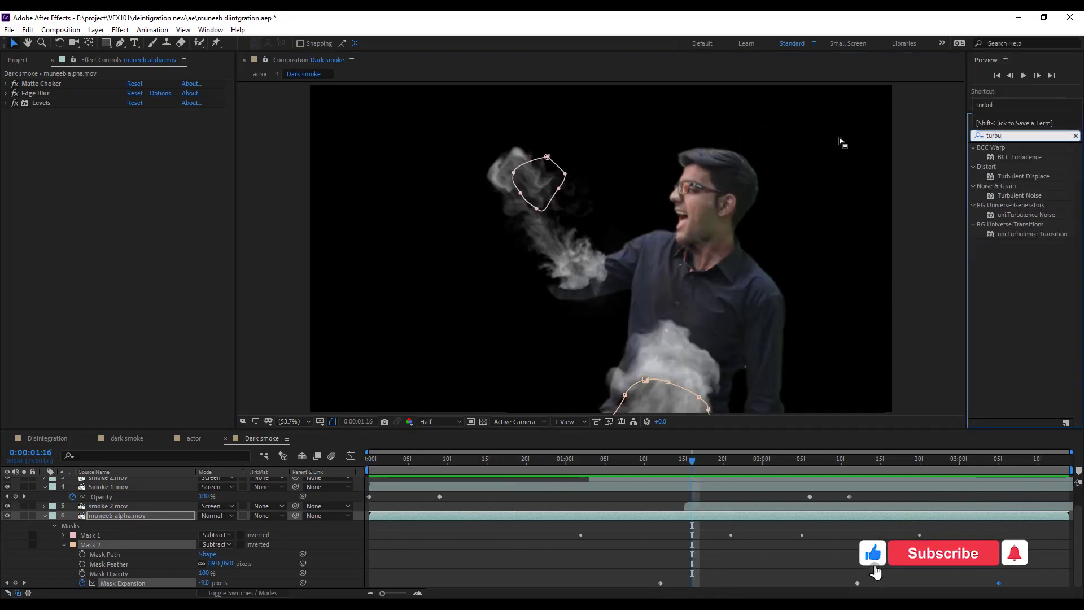
{"action": "left_click_drag", "start_coordinate": [1031, 174], "coordinate": [749, 517]}
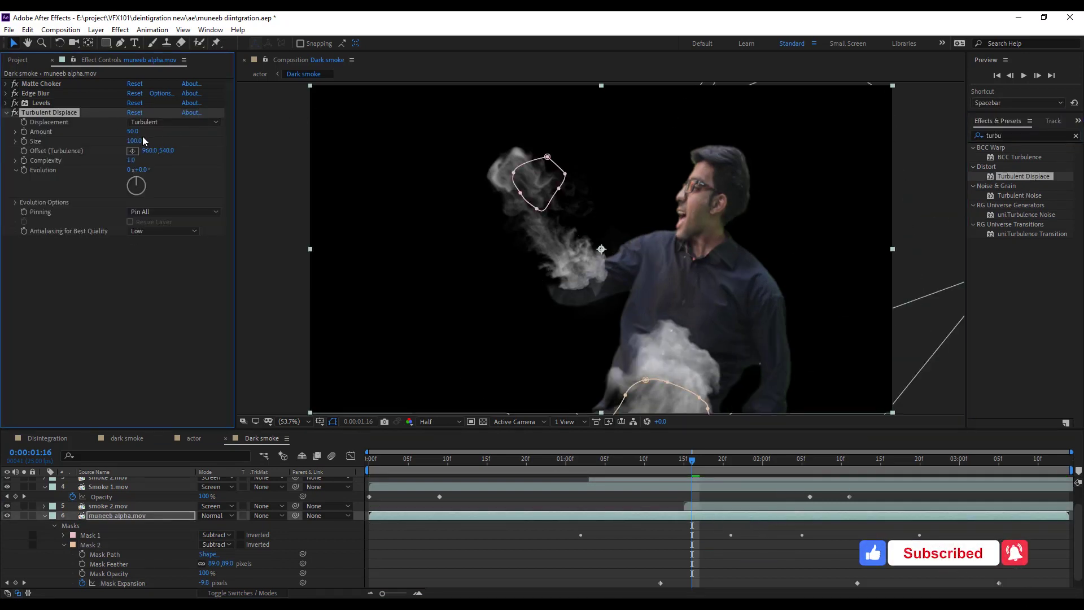
- Keyframe the Turbulent Displace amount from 0 at 0:00:01:16 to 895 at 0:00:02:05
{"action": "type", "text": "0"}
{"action": "key", "text": "Return"}
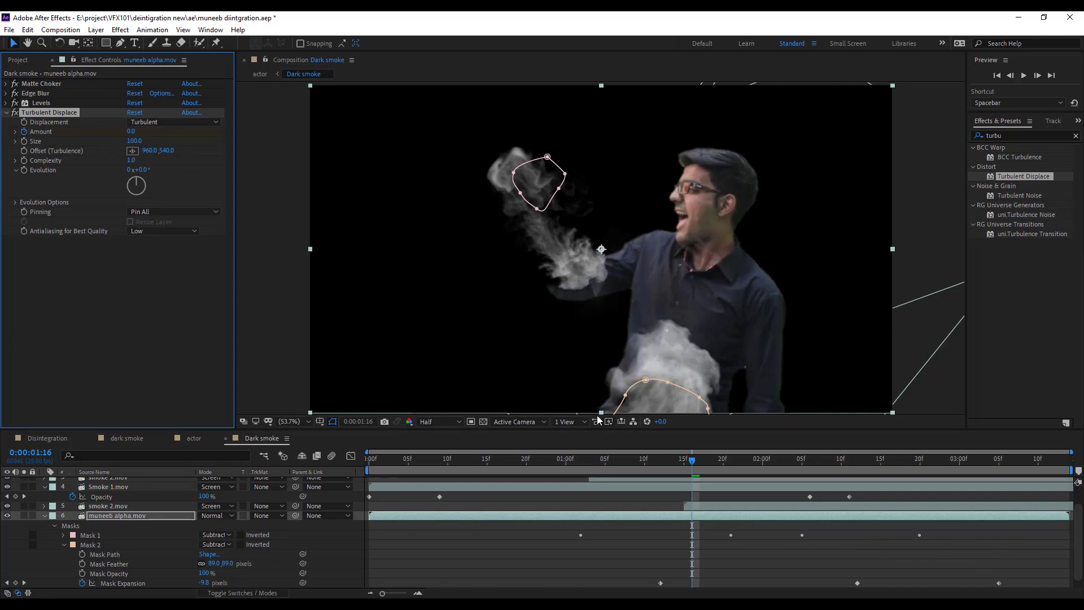
{"action": "left_click_drag", "start_coordinate": [697, 459], "coordinate": [804, 470]}
{"action": "left_click_drag", "start_coordinate": [132, 132], "coordinate": [663, 157]}
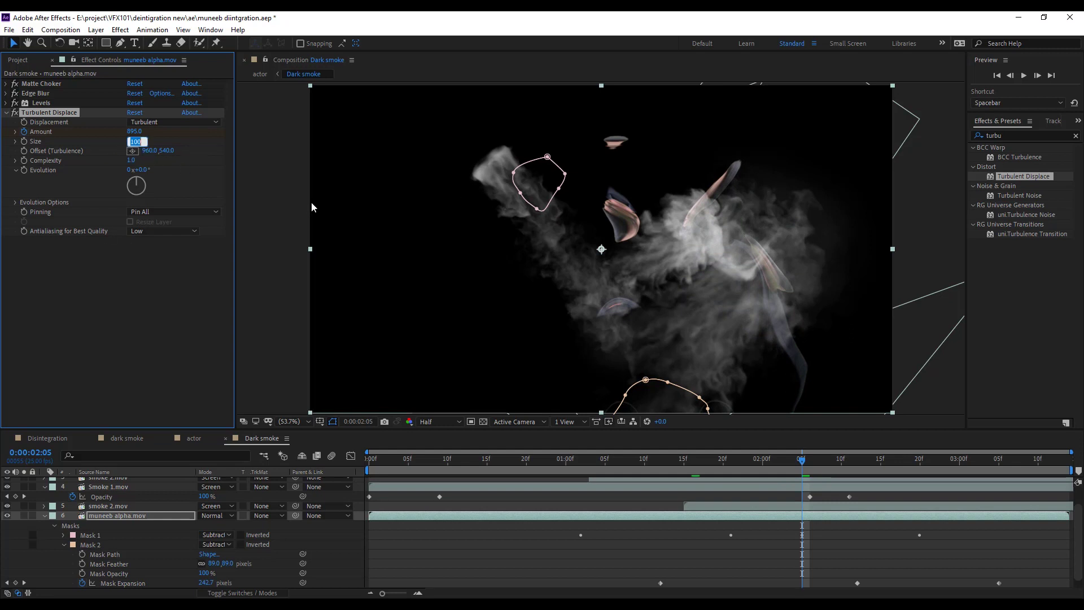
- Set the Turbulent Displace size to 5 and play the disintegration from the first frame
{"action": "key", "text": "Return"}
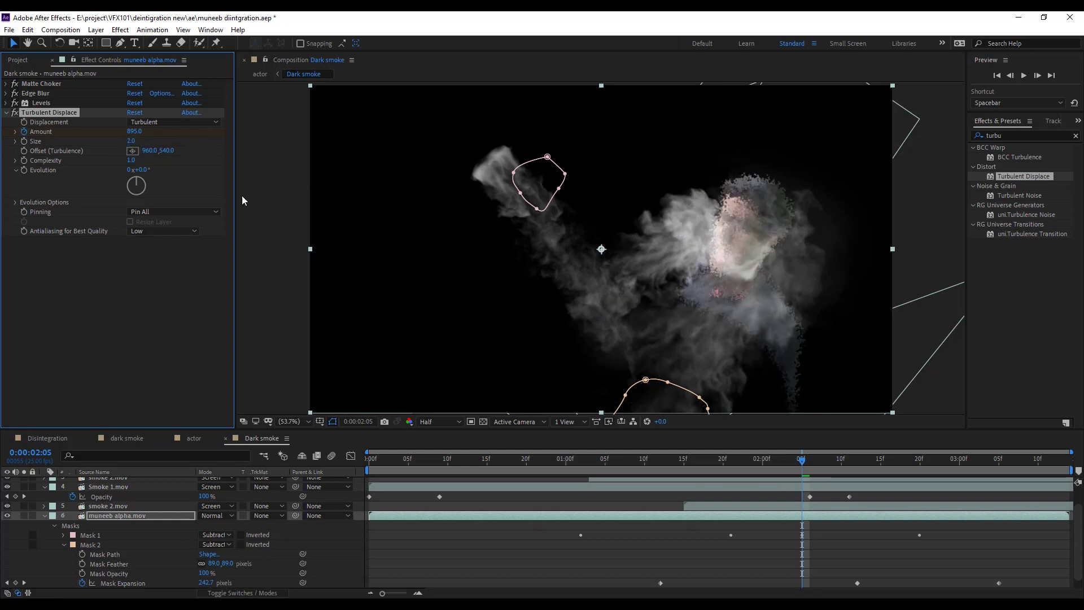
{"action": "type", "text": "5"}
{"action": "key", "text": "Return"}
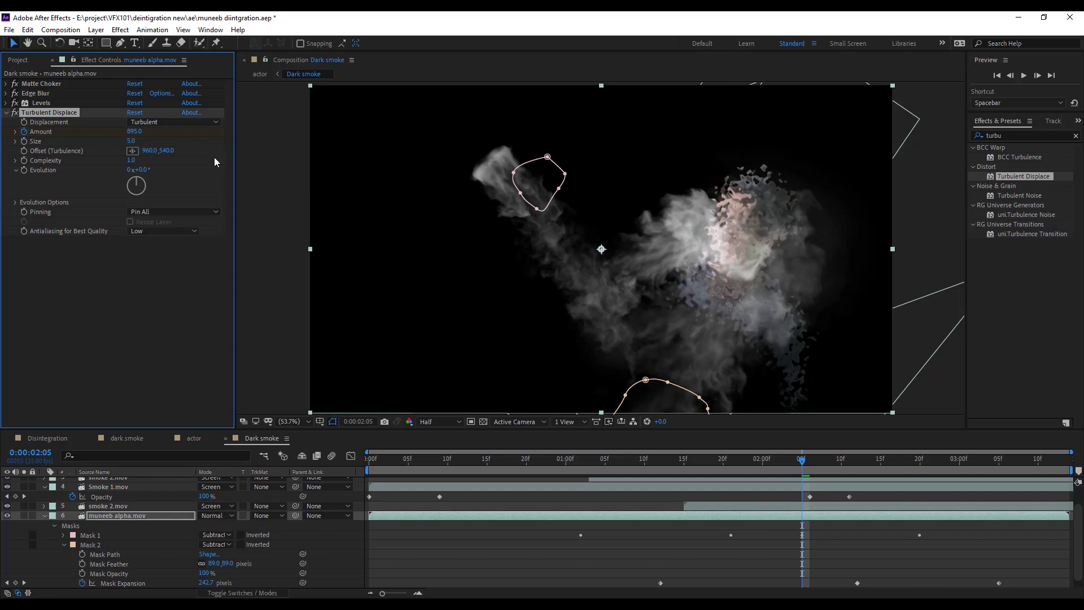
{"action": "key", "text": "u"}
{"action": "key", "text": "Home"}
{"action": "key", "text": "space"}
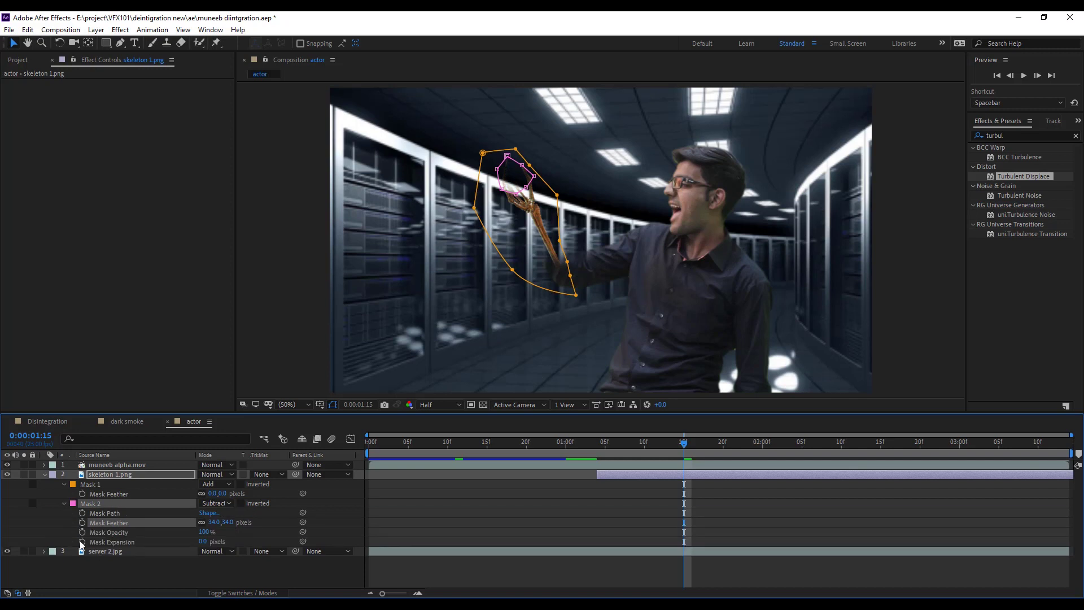
- Fade in the skeleton arm layer in the actor composition with Opacity keyframes at 0:00:01:04 and 0:00:01:07
{"action": "left_click_drag", "start_coordinate": [684, 443], "coordinate": [596, 446]}
{"action": "key", "text": "t"}
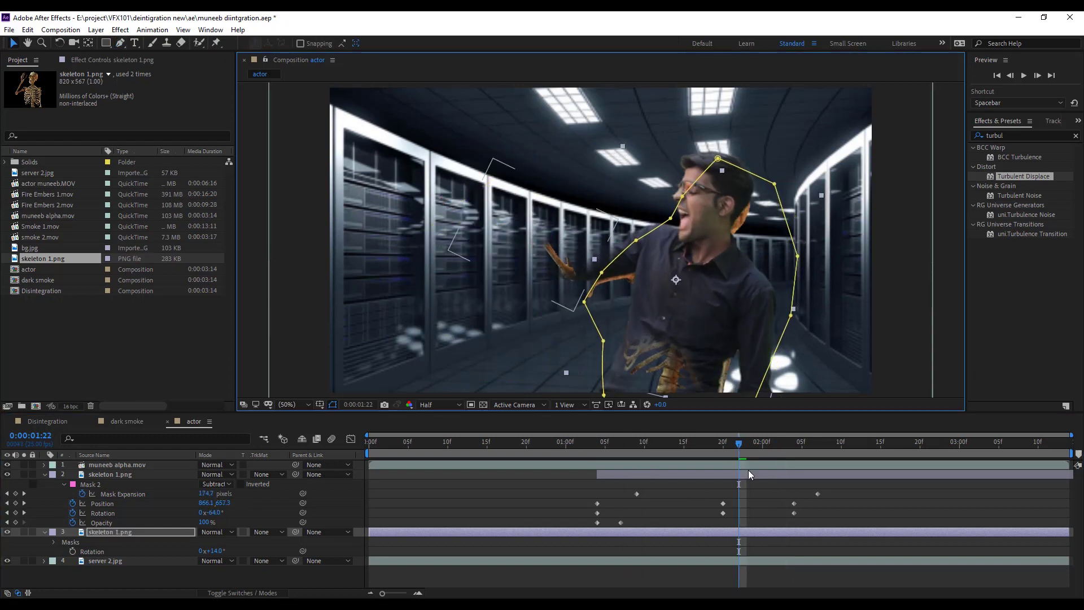
- Animate the second skeleton layer's subtracting mask expansion and fade the layer in with Opacity keyframes at 0:00:01:15 and 0:00:01:19
{"action": "key", "text": "space"}
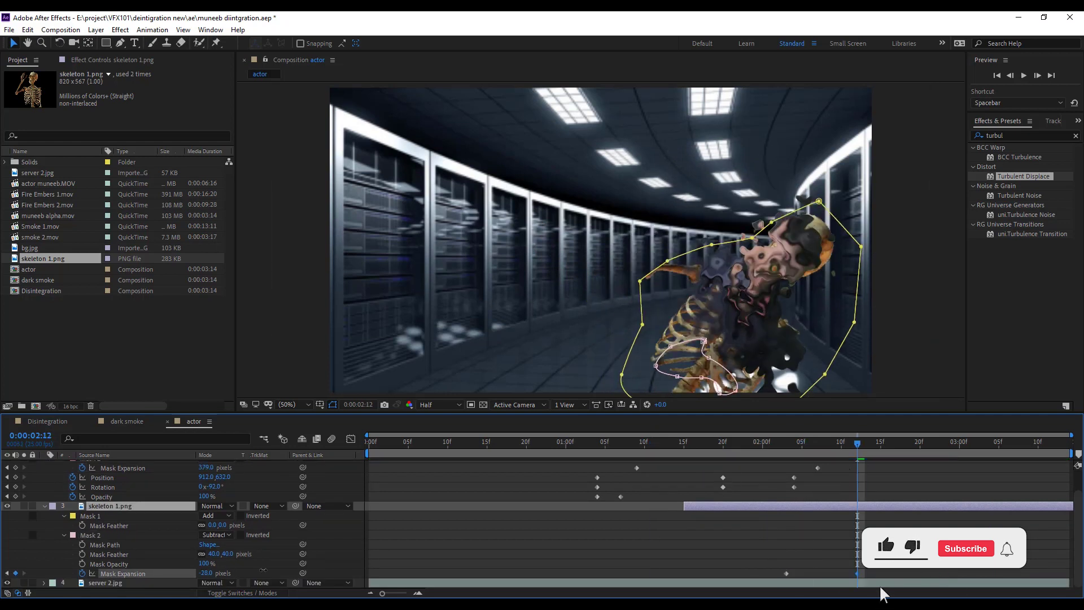
{"action": "left_click_drag", "start_coordinate": [856, 446], "coordinate": [983, 447]}
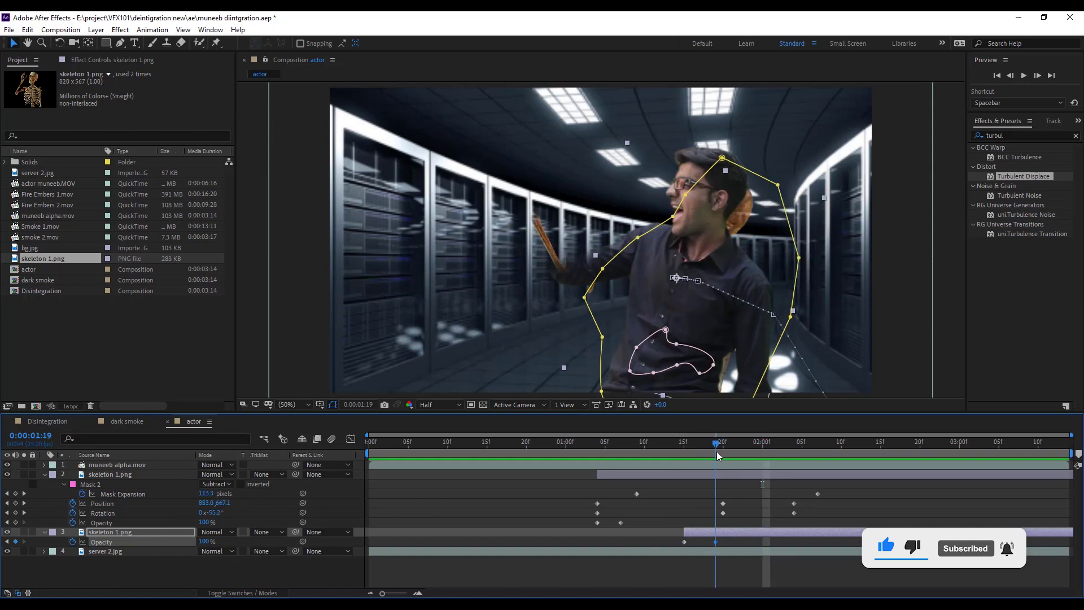
{"action": "left_click", "coordinate": [707, 216]}
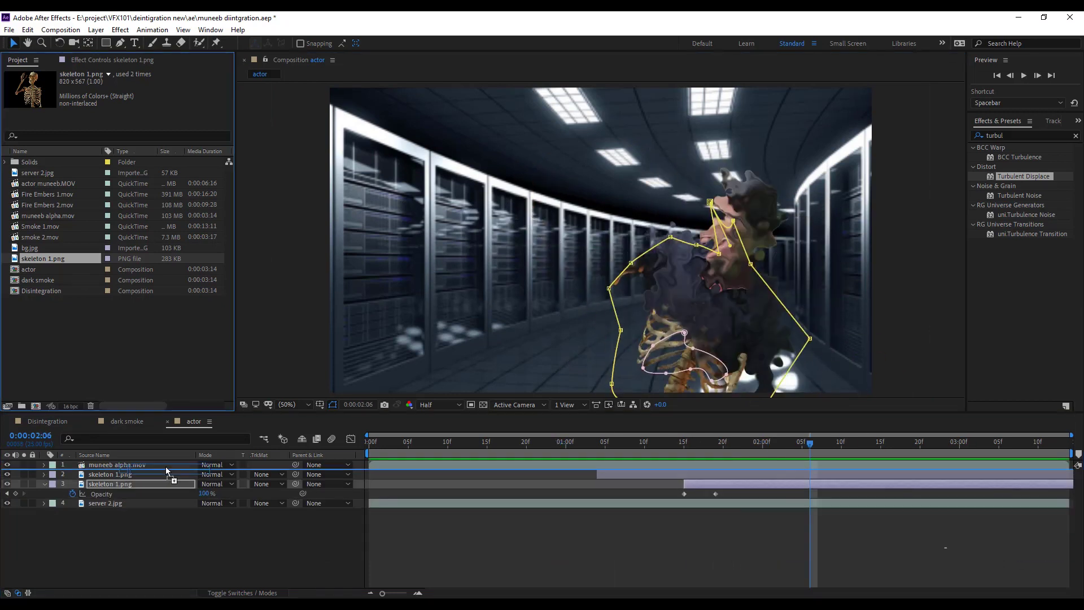
- Fit a masked skull layer from skeleton 1.png over the actor's head and keyframe its position and rotation from 0:00:01:19 onward
{"action": "key", "text": "s"}
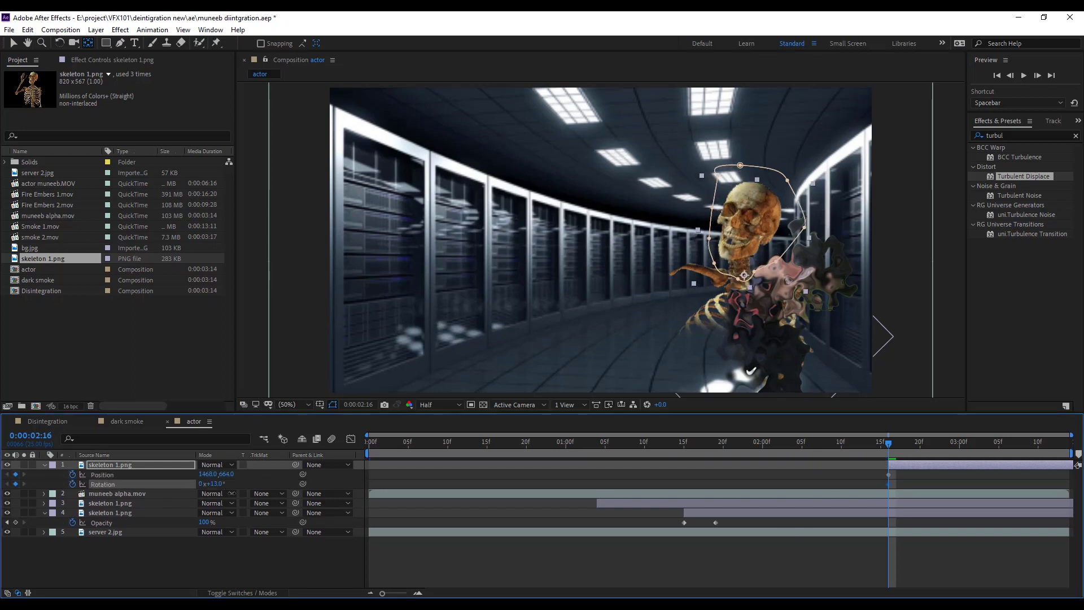
{"action": "key", "text": "j"}
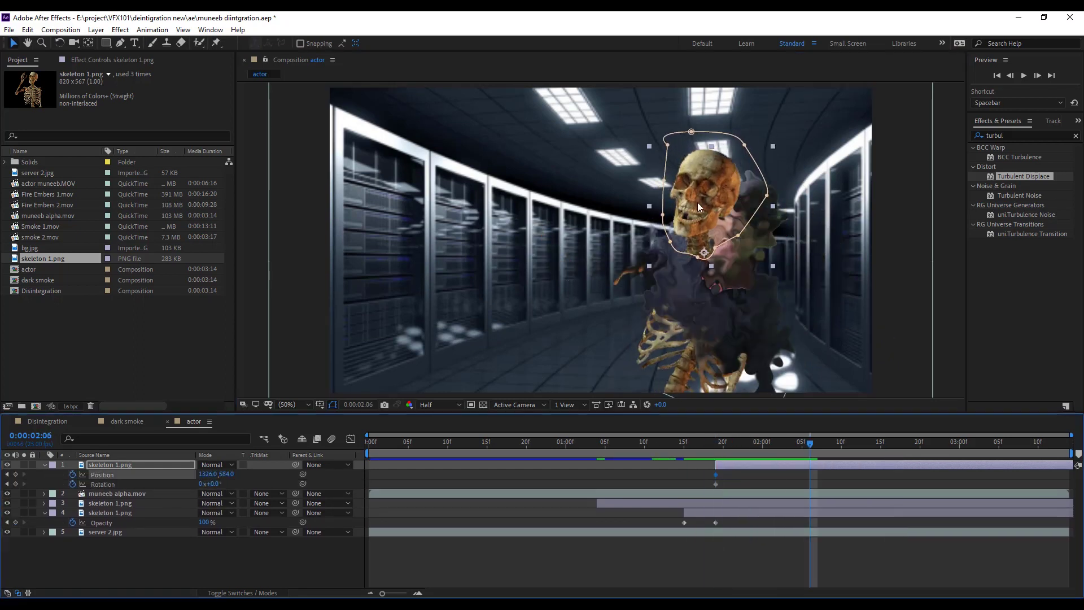
{"action": "left_click_drag", "start_coordinate": [223, 483], "coordinate": [230, 483]}
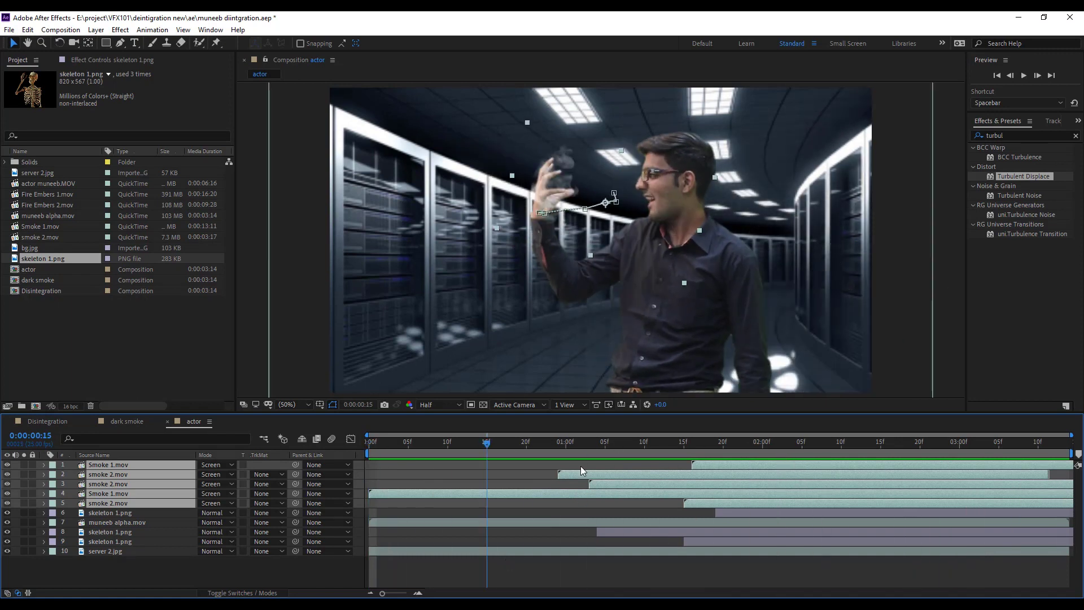
- Preview the actor composition with its smoke and skeleton layers, and save the project
{"action": "key", "text": "space"}
{"action": "left_click", "coordinate": [904, 305]}
{"action": "key", "text": "ctrl+s"}
- Duplicate the five smoke layers at the top of the actor composition and hide the upper set of copies
{"action": "left_click", "coordinate": [108, 464]}
{"action": "left_click", "coordinate": [136, 504], "text": "shift"}
{"action": "key", "text": "ctrl+d"}
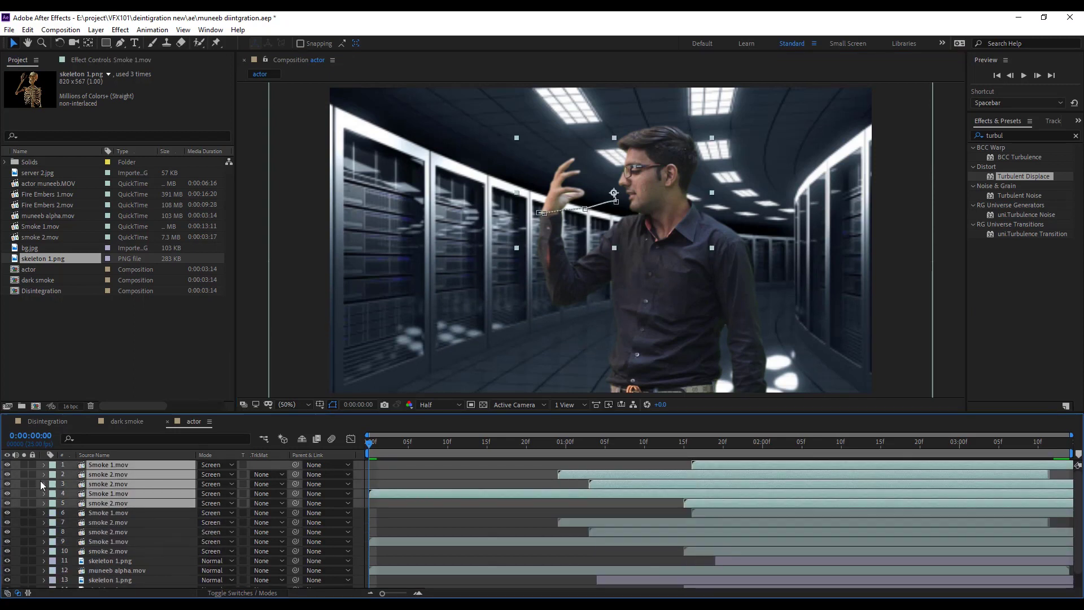
{"action": "left_click", "coordinate": [8, 484]}
- Pre-compose the five visible smoke layers into a new composition named Dark smoke
{"action": "left_click", "coordinate": [114, 512]}
{"action": "left_click", "coordinate": [136, 551], "text": "shift"}
{"action": "left_click", "coordinate": [95, 29]}
{"action": "left_click", "coordinate": [237, 431]}
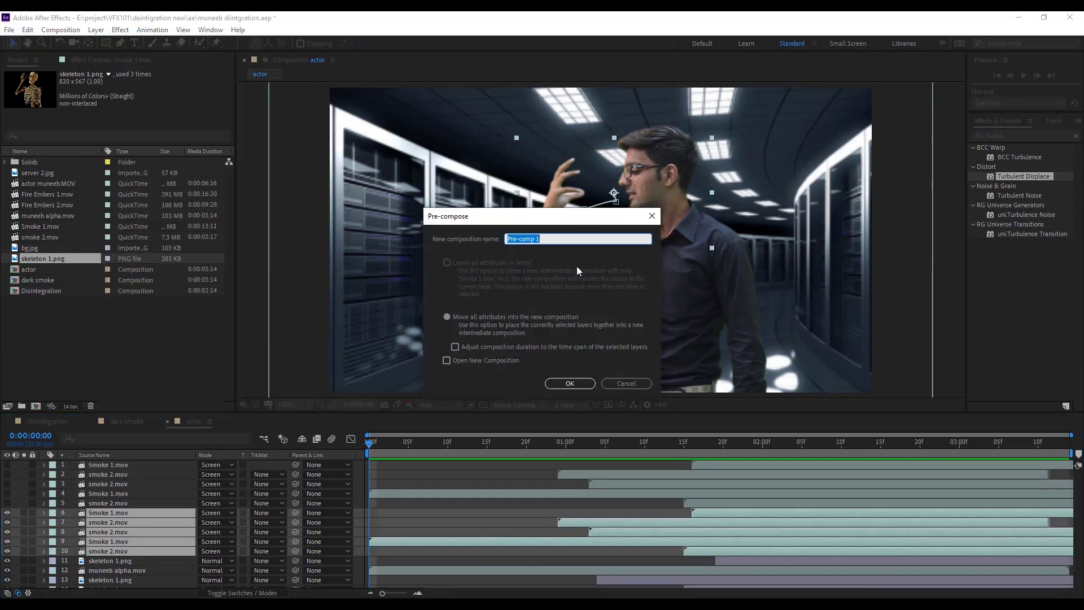
{"action": "type", "text": "dark s"}
{"action": "key", "text": "Return"}
- Apply the uni.Unmult effect to the Dark smoke layer in the actor composition
{"action": "left_click_drag", "start_coordinate": [369, 444], "coordinate": [738, 444]}
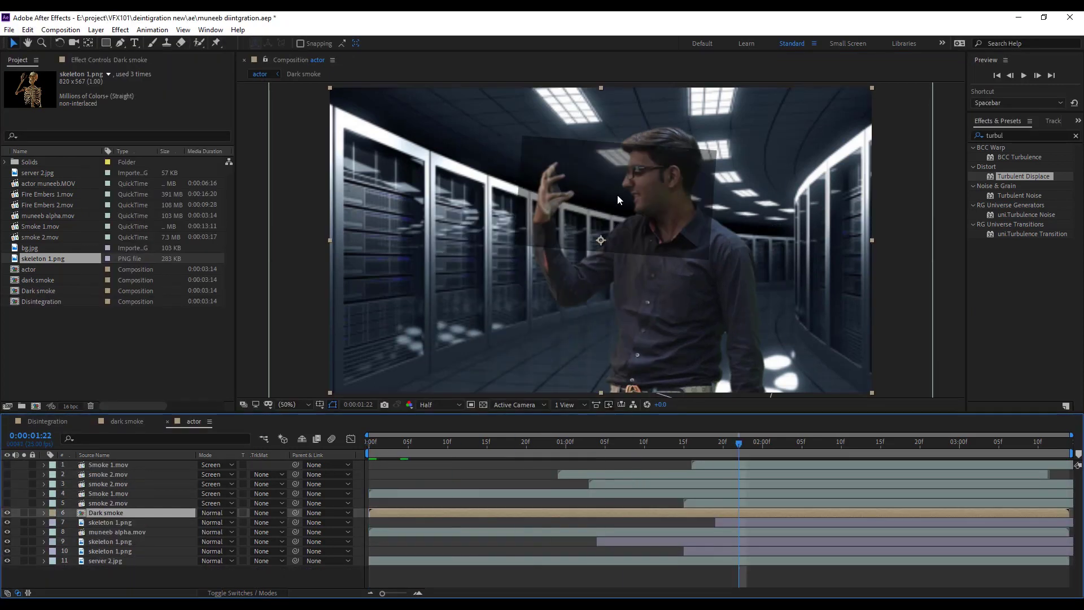
{"action": "left_click", "coordinate": [1020, 135]}
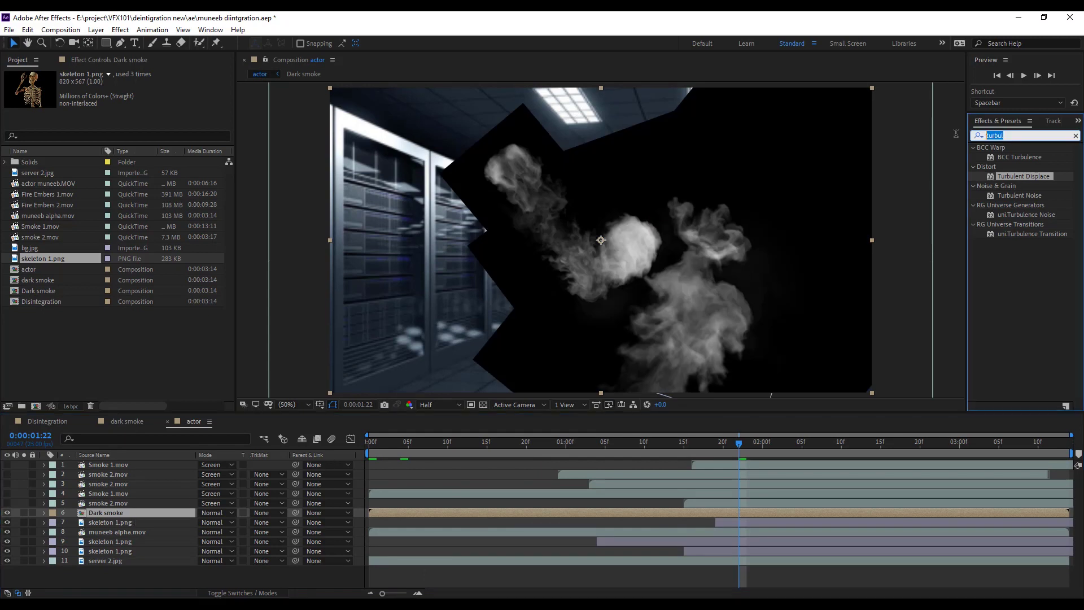
{"action": "type", "text": "unm"}
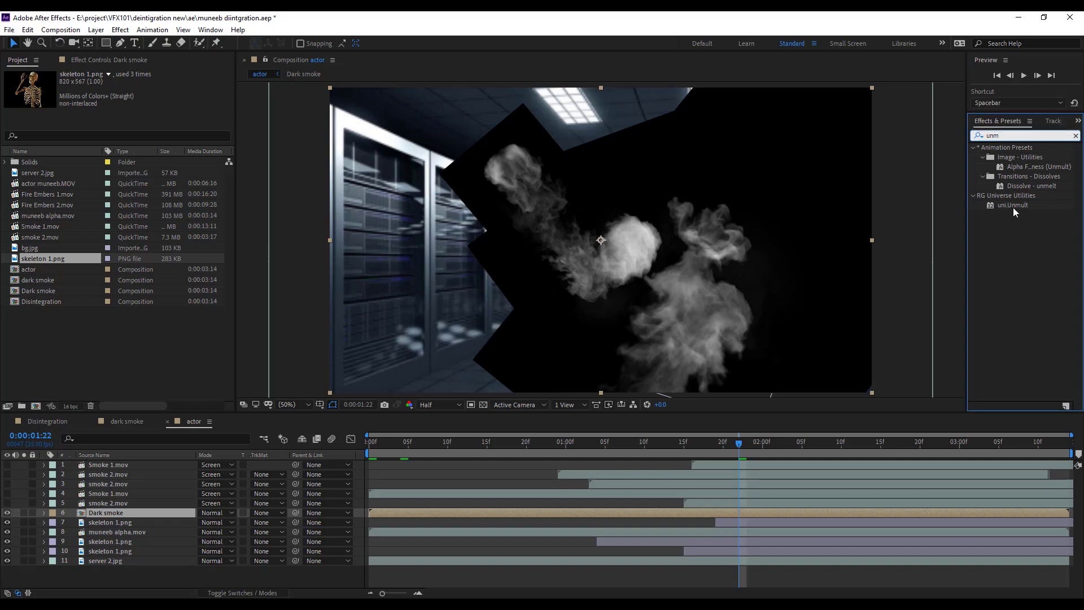
{"action": "left_click", "coordinate": [1013, 206]}
{"action": "left_click_drag", "start_coordinate": [1013, 208], "coordinate": [411, 510]}
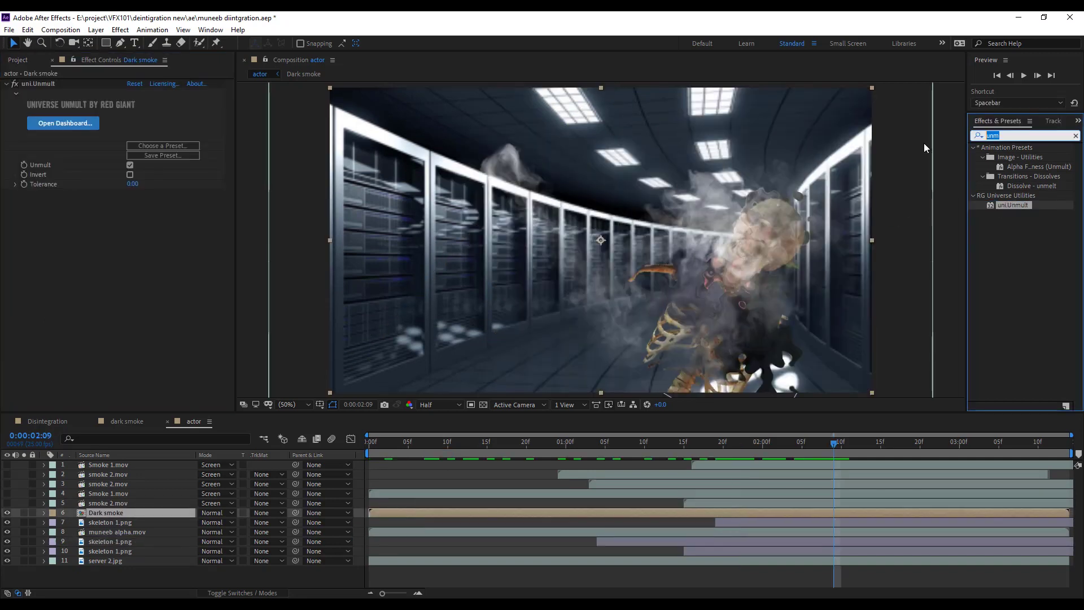
- Apply the Channel Invert effect to the Dark smoke layer
{"action": "type", "text": "invert"}
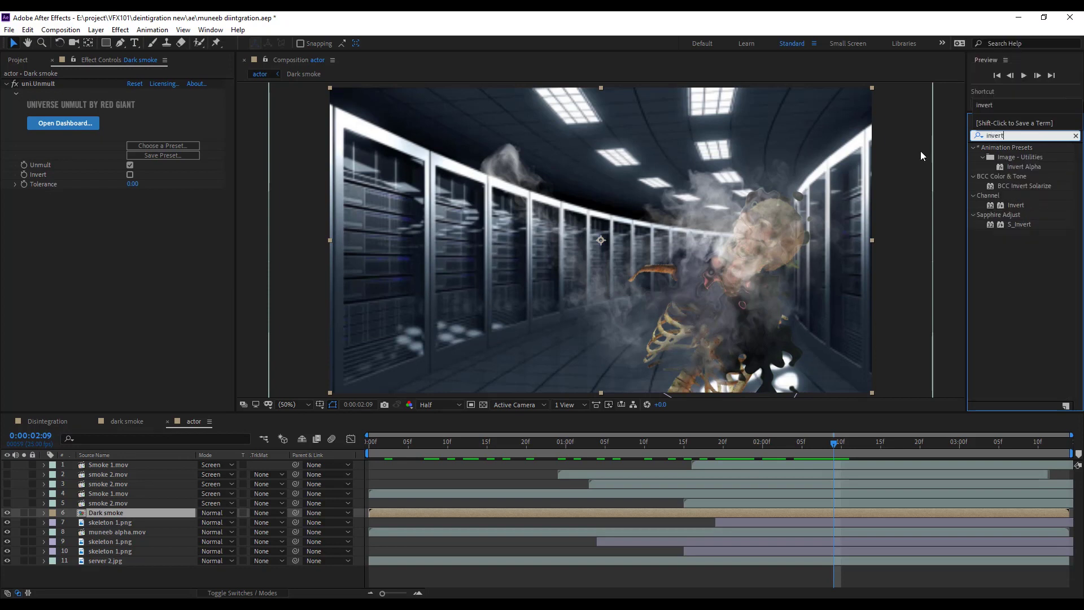
{"action": "left_click", "coordinate": [1021, 204]}
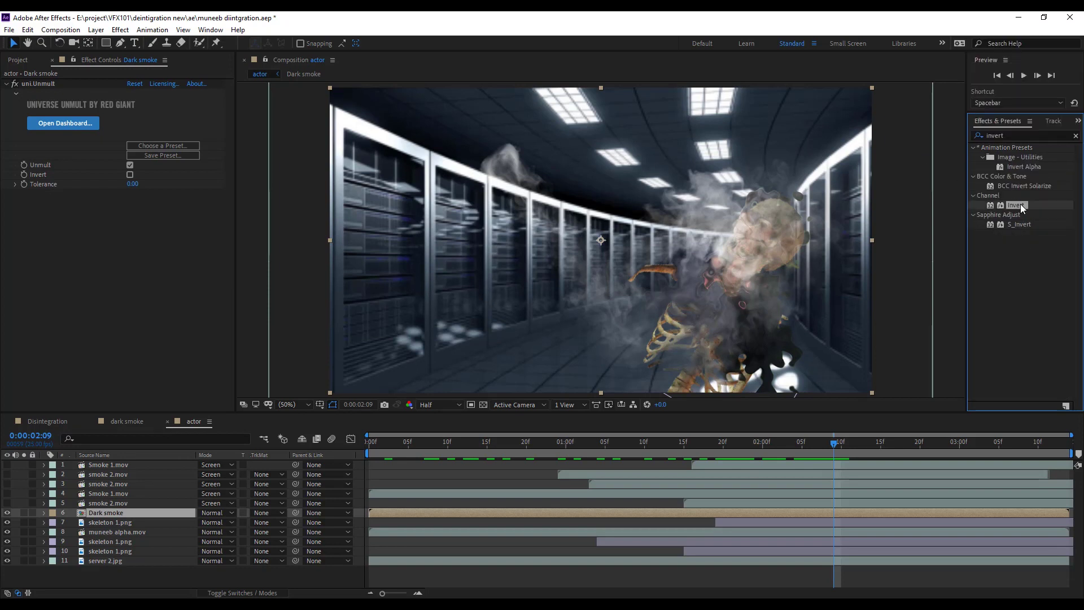
{"action": "left_click_drag", "start_coordinate": [1018, 204], "coordinate": [171, 511]}
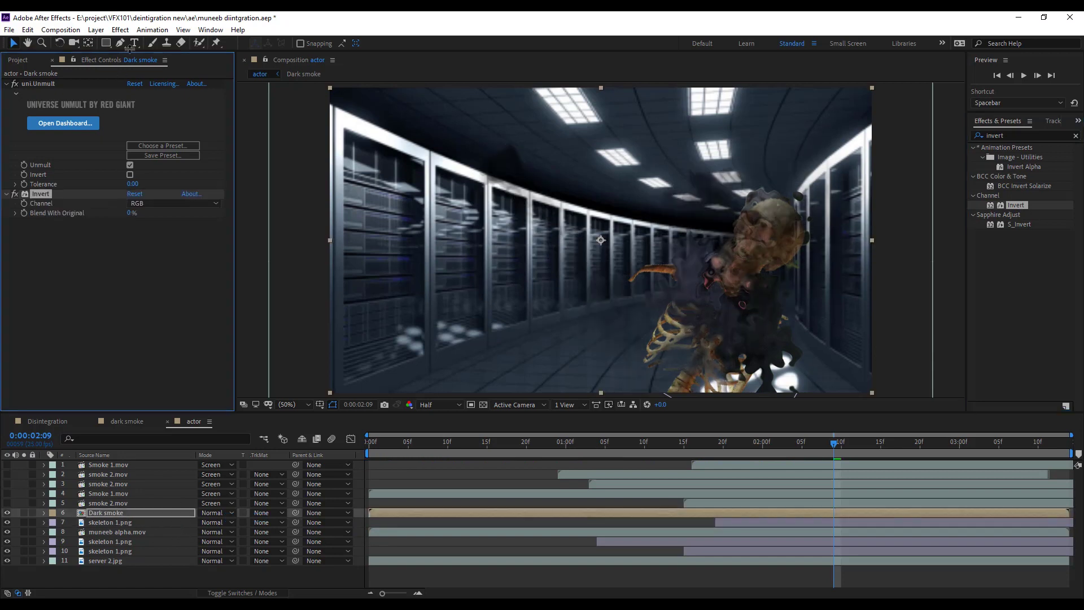
- Add Levels to the Dark smoke layer, move it above uni.Unmult, and lower Input White to about 19,500
{"action": "key", "text": "u"}
{"action": "left_click", "coordinate": [121, 30]}
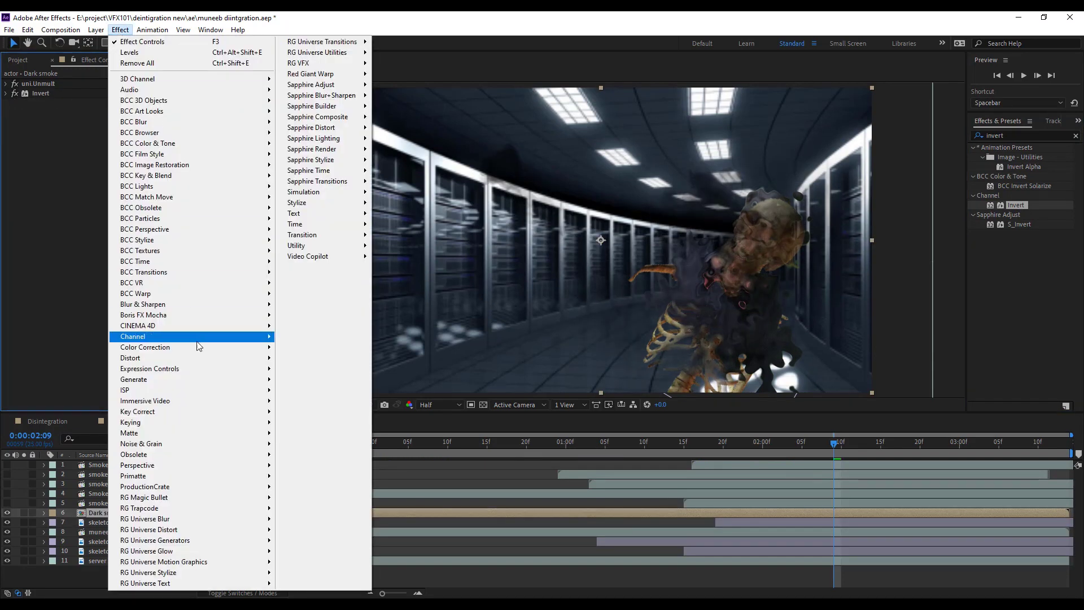
{"action": "mouse_move", "coordinate": [217, 345]}
{"action": "left_click", "coordinate": [310, 480]}
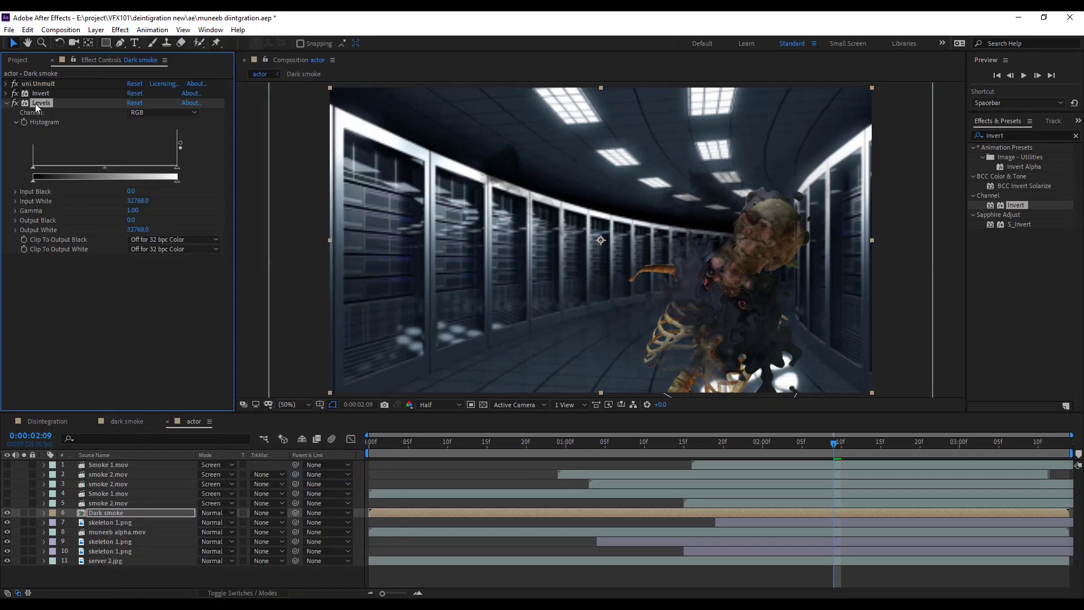
{"action": "left_click_drag", "start_coordinate": [40, 84], "coordinate": [42, 92]}
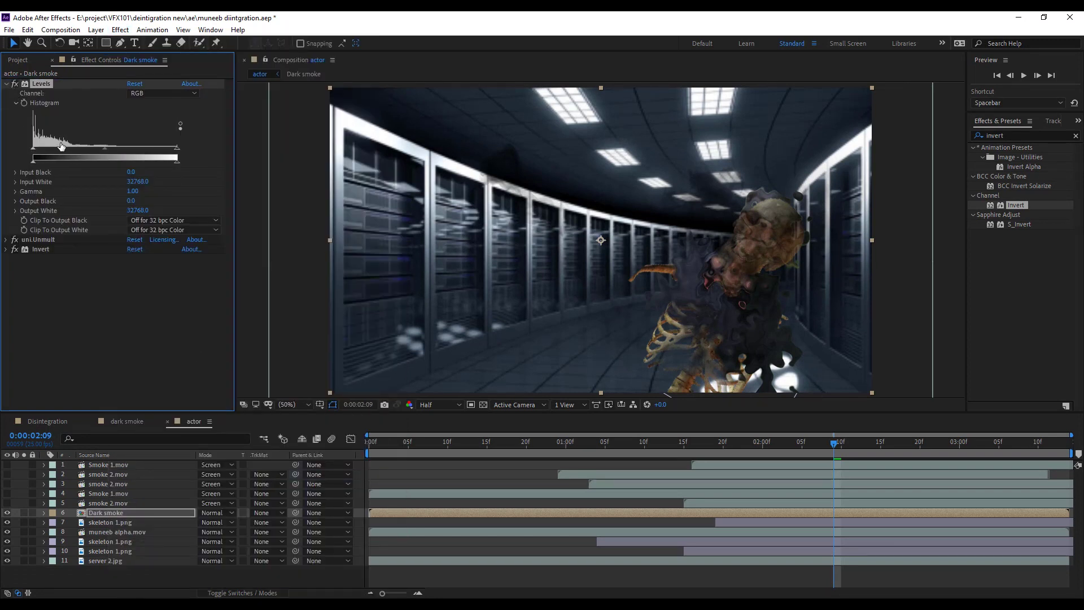
{"action": "left_click_drag", "start_coordinate": [139, 154], "coordinate": [123, 155]}
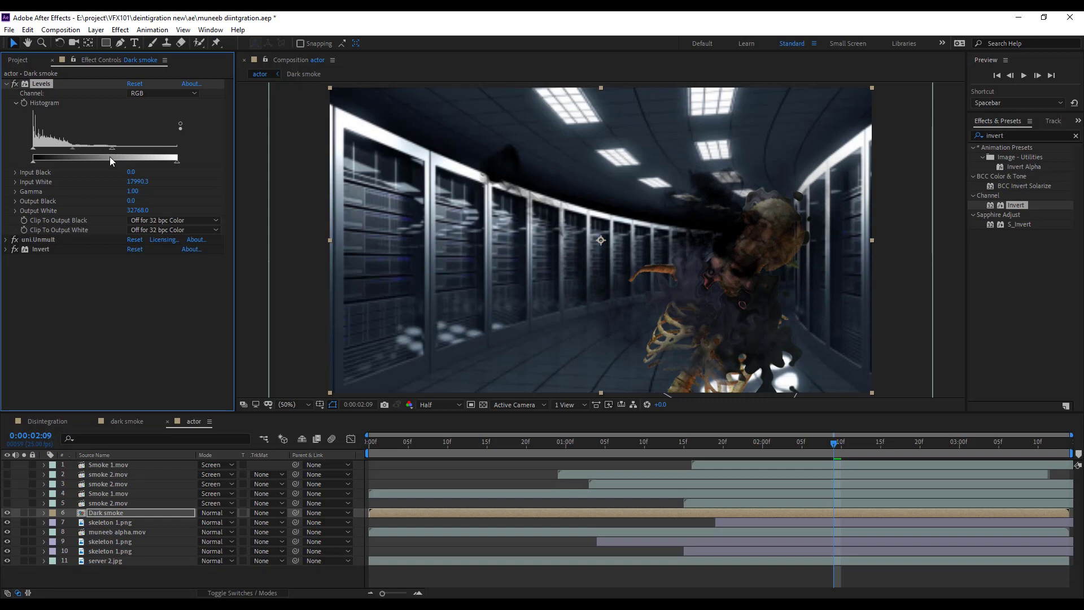
{"action": "left_click", "coordinate": [955, 299]}
{"action": "key", "text": "space"}
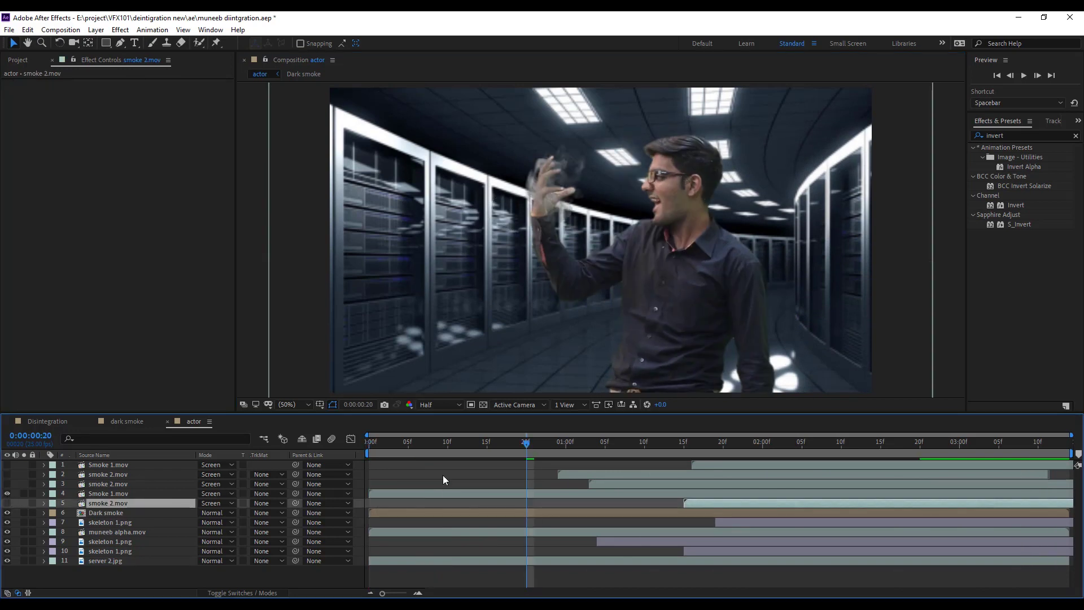
- Delay the visible upper Smoke 1.mov layer to start at 0:00:00:10 and tint it cyan (00E4FF) with VC Color Vibrance
{"action": "left_click_drag", "start_coordinate": [449, 495], "coordinate": [609, 460]}
{"action": "left_click", "coordinate": [120, 30]}
{"action": "mouse_move", "coordinate": [322, 257]}
{"action": "left_click", "coordinate": [416, 319]}
{"action": "left_click", "coordinate": [133, 93]}
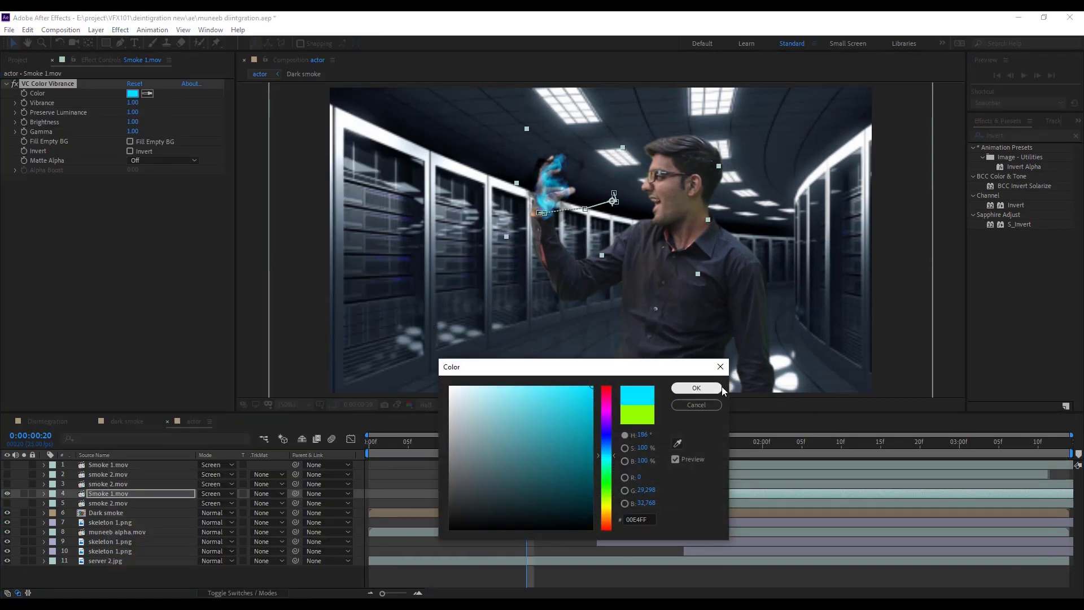
{"action": "left_click", "coordinate": [697, 388]}
- Paste the VC Color Vibrance effect onto the other four upper smoke layers
{"action": "left_click", "coordinate": [700, 504]}
{"action": "left_click", "coordinate": [658, 484], "text": "ctrl"}
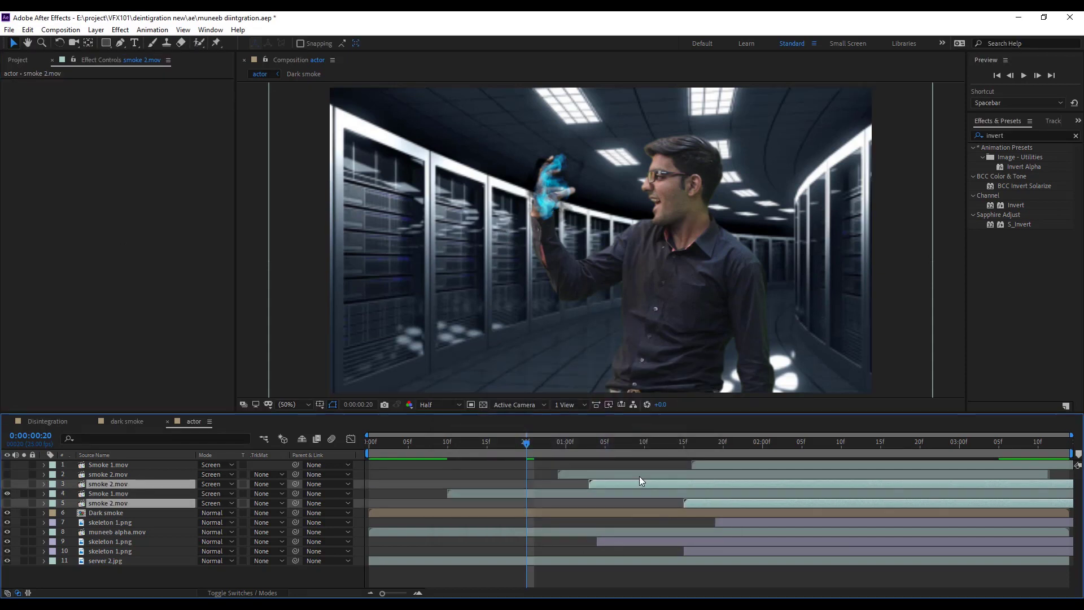
{"action": "left_click", "coordinate": [639, 475], "text": "ctrl"}
{"action": "left_click", "coordinate": [710, 466], "text": "ctrl"}
{"action": "key", "text": "ctrl+v"}
{"action": "key", "text": "space"}
- Delay smoke layers 3 and 2 to start at 0:00:01:09 and 0:00:01:06, and layers 1 and 5 at 0:00:01:22
{"action": "left_click_drag", "start_coordinate": [640, 483], "coordinate": [689, 483]}
{"action": "left_click_drag", "start_coordinate": [608, 474], "coordinate": [663, 473]}
{"action": "left_click_drag", "start_coordinate": [706, 464], "coordinate": [754, 465]}
{"action": "left_click_drag", "start_coordinate": [724, 503], "coordinate": [779, 502]}
{"action": "left_click_drag", "start_coordinate": [423, 442], "coordinate": [322, 442]}
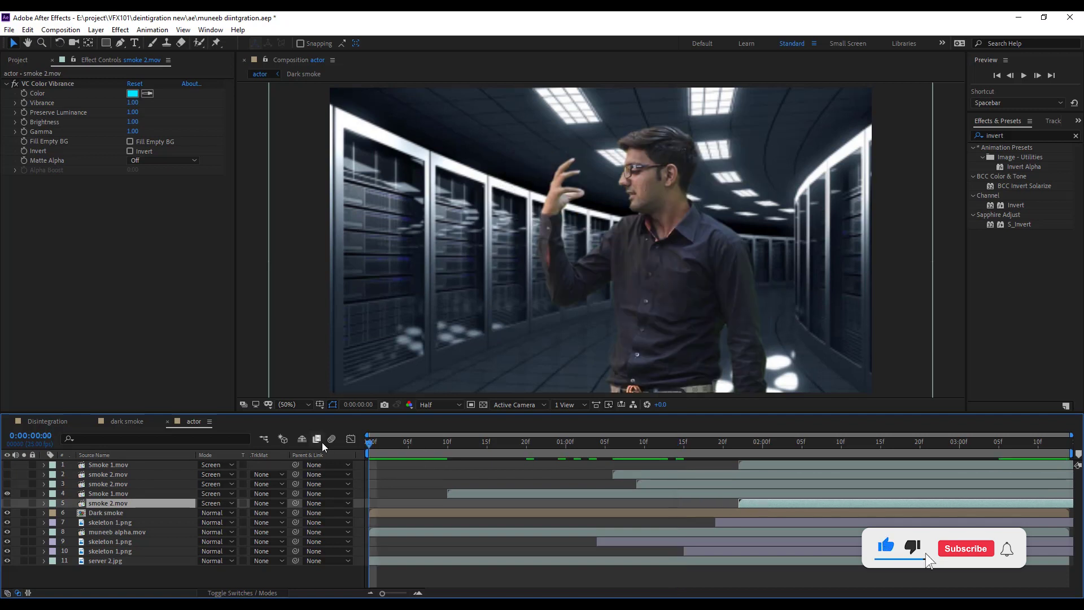
- Preview the coloured smoke animation and reveal the keyframes of the lower skeleton 1.png layer
{"action": "left_click", "coordinate": [417, 497]}
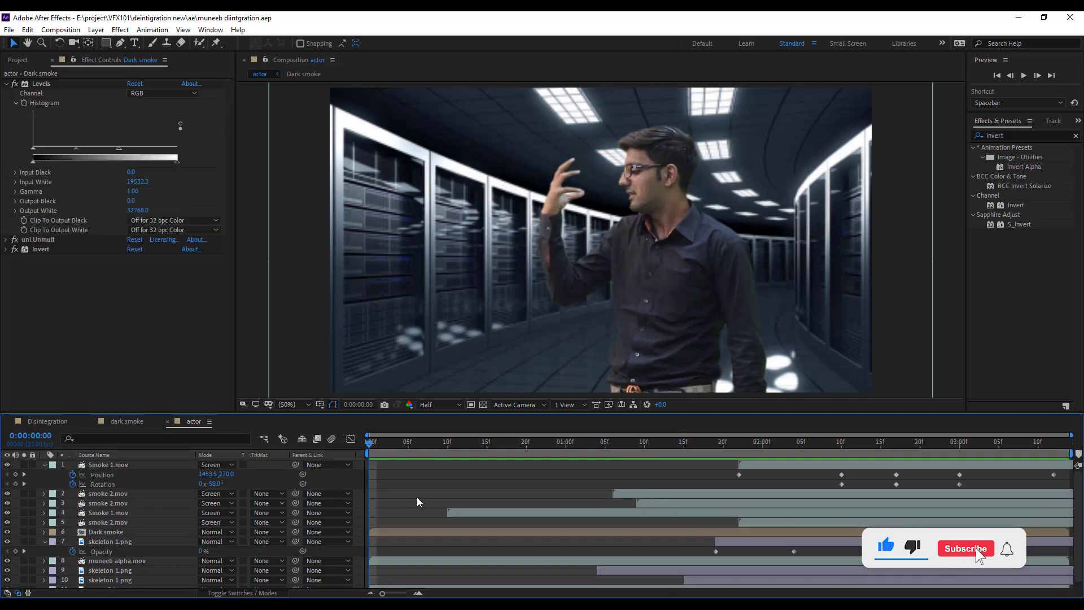
{"action": "key", "text": "space"}
{"action": "left_click_drag", "start_coordinate": [452, 444], "coordinate": [700, 448]}
{"action": "left_click", "coordinate": [138, 571]}
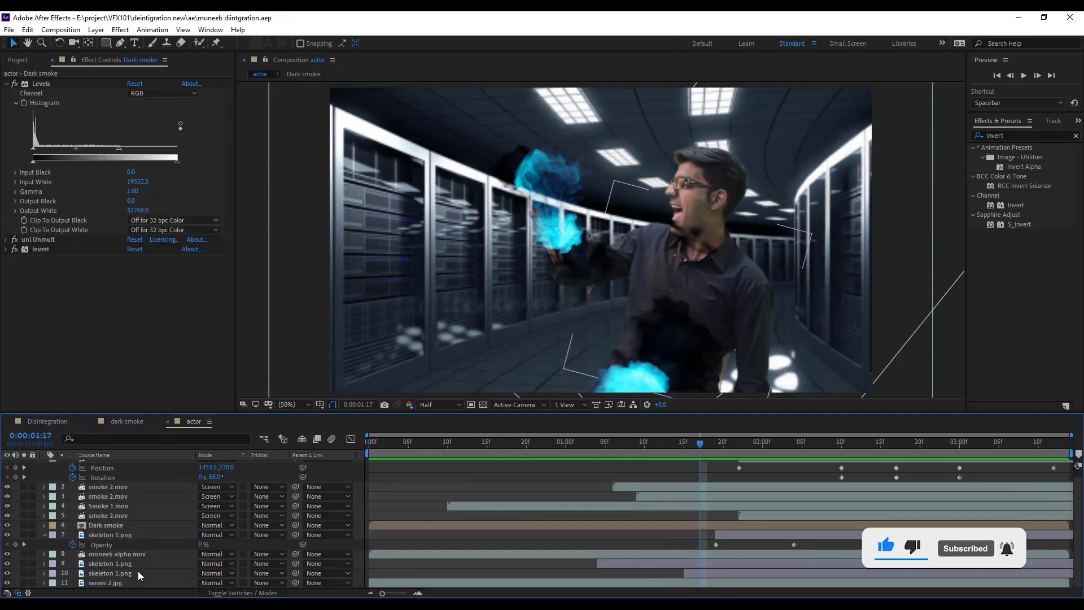
{"action": "key", "text": "u"}
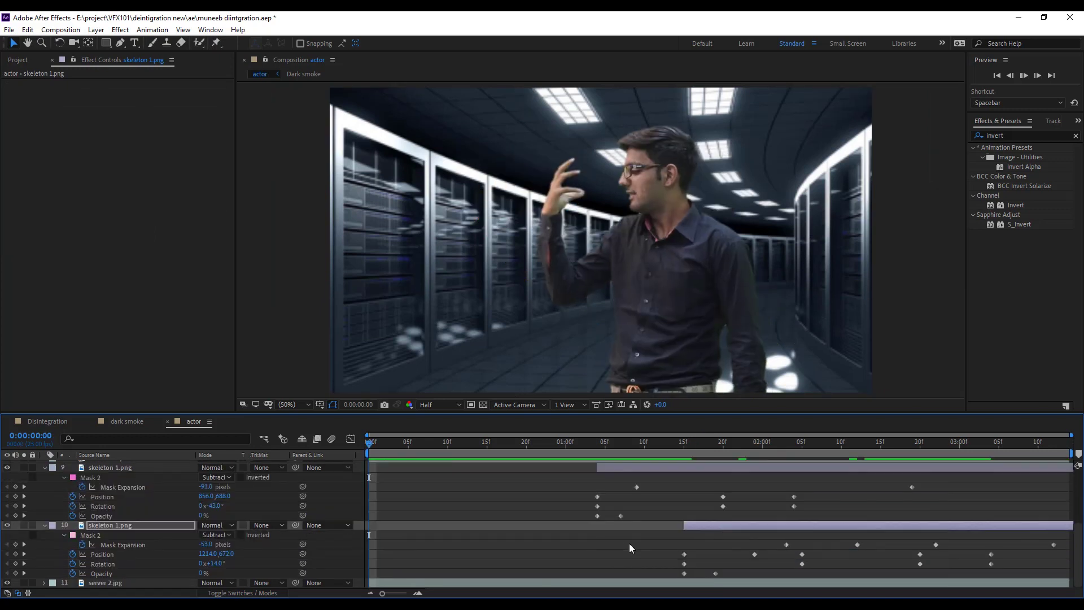
{"action": "key", "text": "space"}
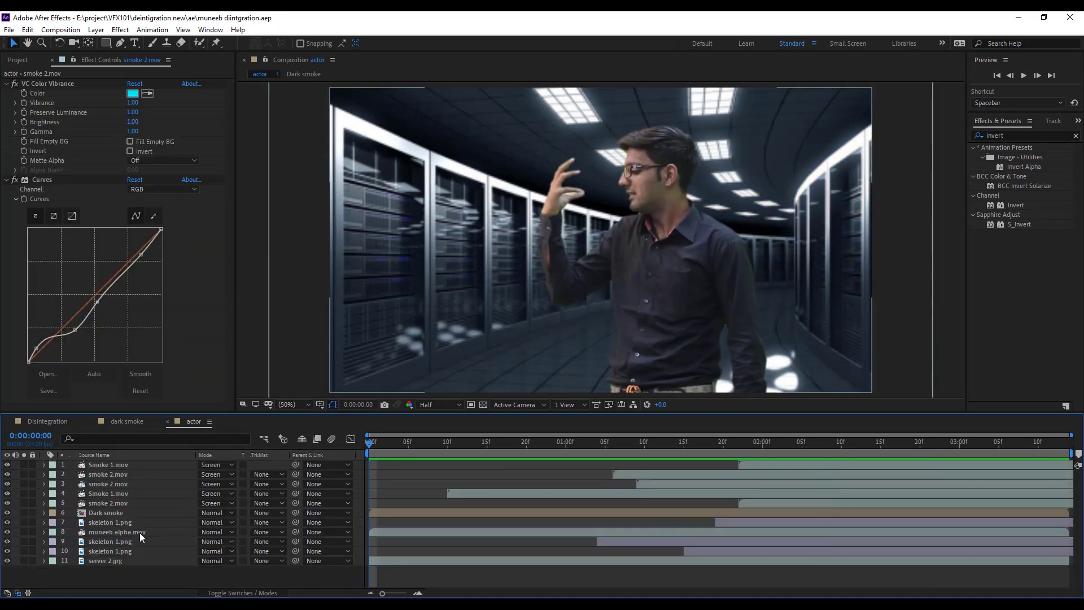
- Add an adjustment layer directly above the keyed actor layer and rename it displace
{"action": "left_click", "coordinate": [135, 531]}
{"action": "left_click", "coordinate": [96, 30]}
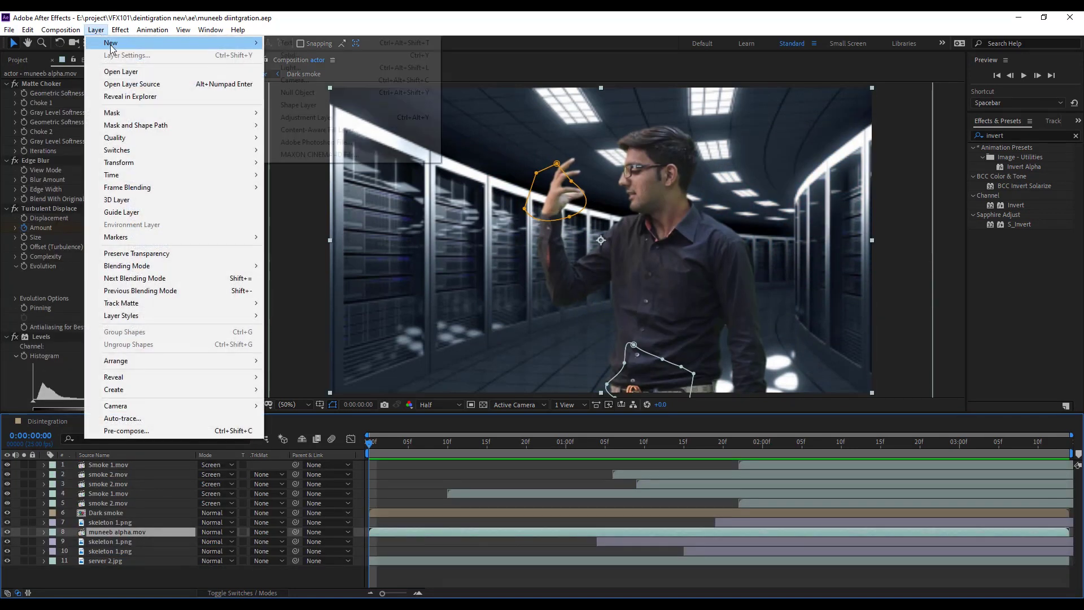
{"action": "mouse_move", "coordinate": [113, 43]}
{"action": "left_click", "coordinate": [332, 118]}
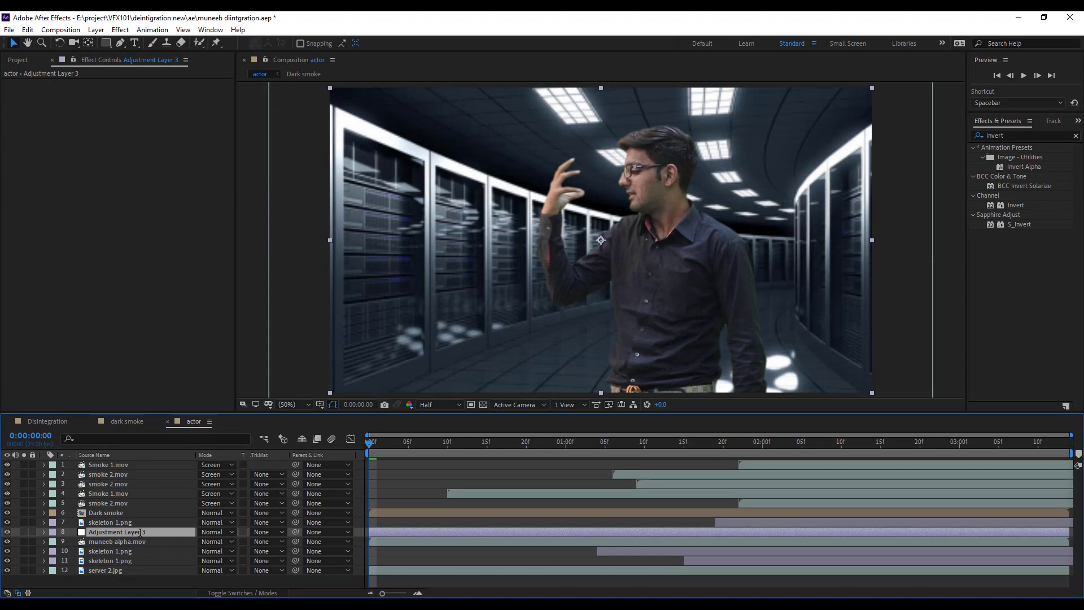
{"action": "key", "text": "Return"}
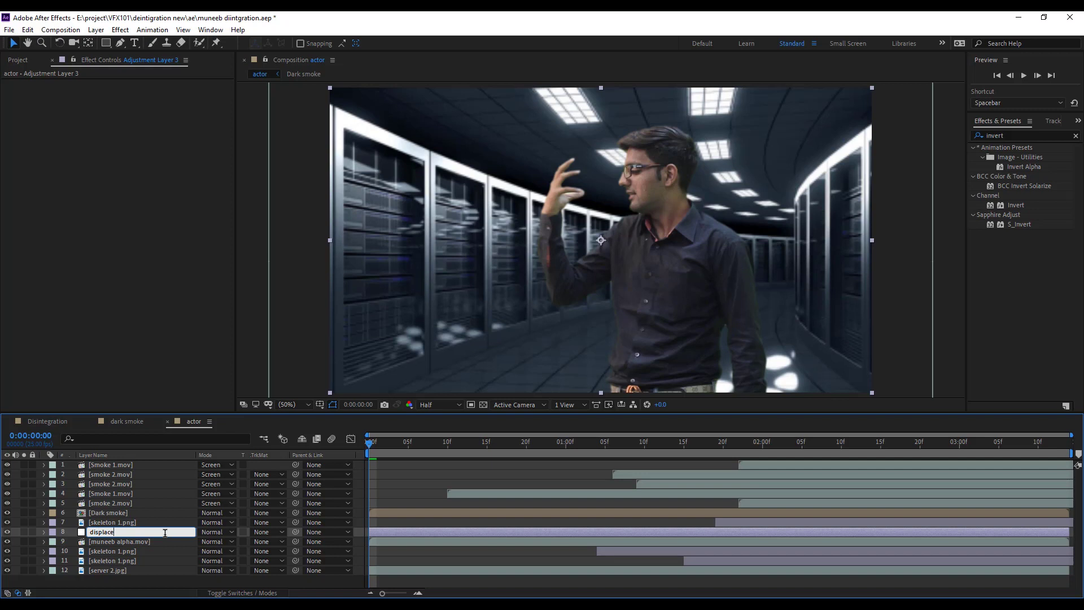
- Apply the RG VFX Chromatic Displacement effect to the displace adjustment layer
{"action": "left_click", "coordinate": [120, 30]}
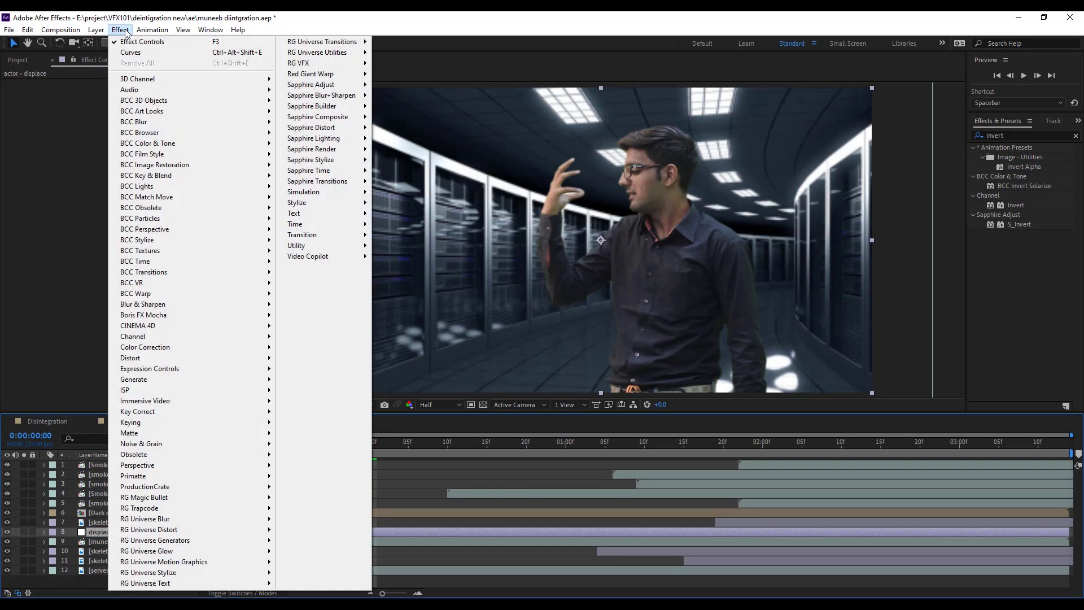
{"action": "mouse_move", "coordinate": [327, 66]}
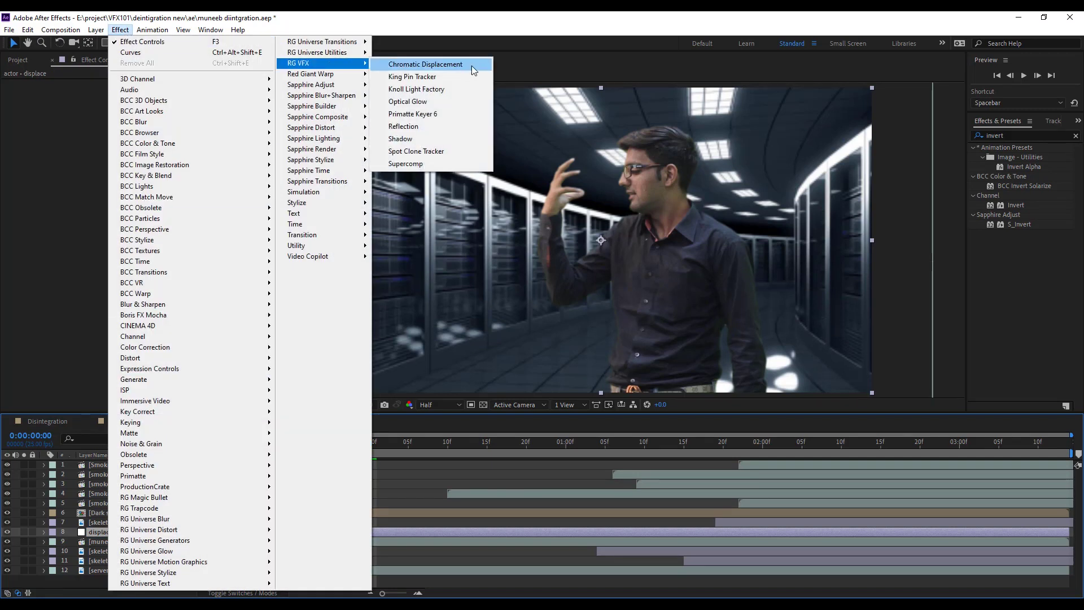
{"action": "left_click", "coordinate": [470, 62]}
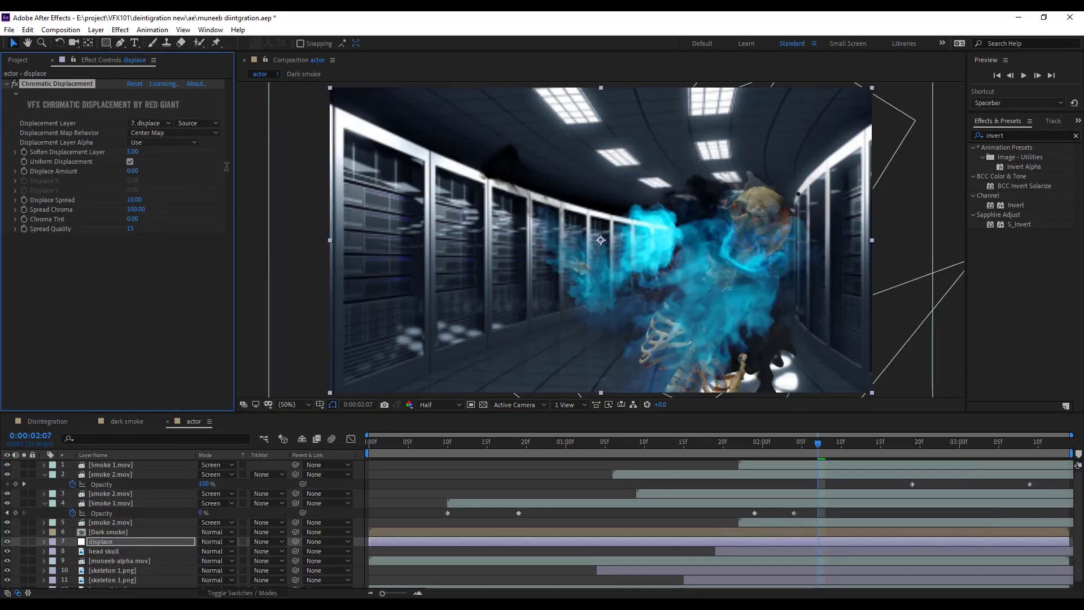
- Set Soften Displacement Layer to 14, Displace Amount to 20, and the displacement layer to Dark smoke
{"action": "left_click", "coordinate": [133, 151]}
{"action": "type", "text": "14"}
{"action": "key", "text": "Return"}
{"action": "type", "text": "20"}
{"action": "key", "text": "Return"}
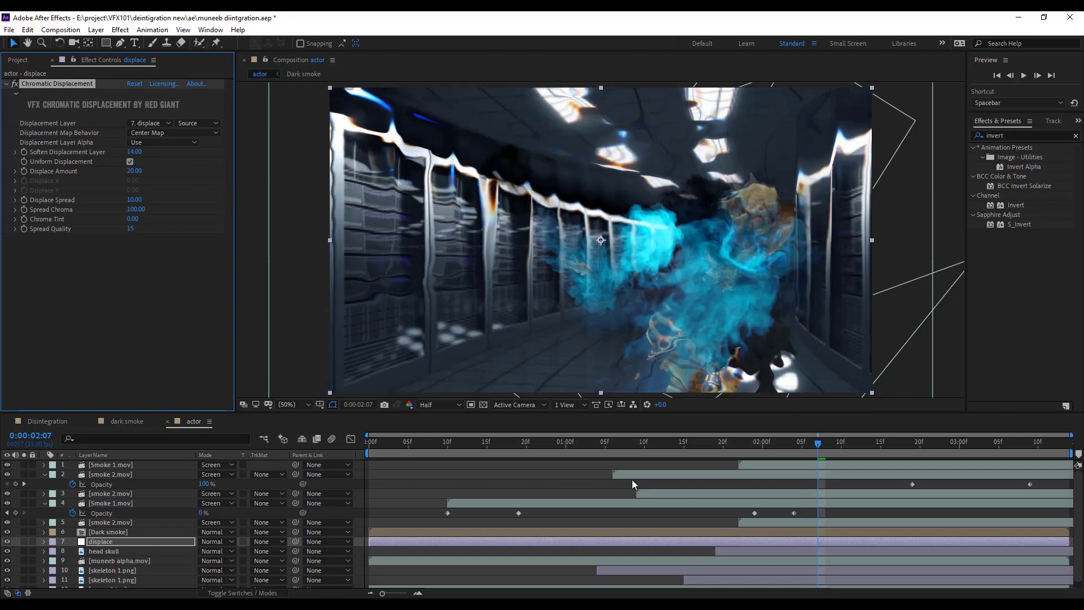
{"action": "left_click", "coordinate": [154, 124]}
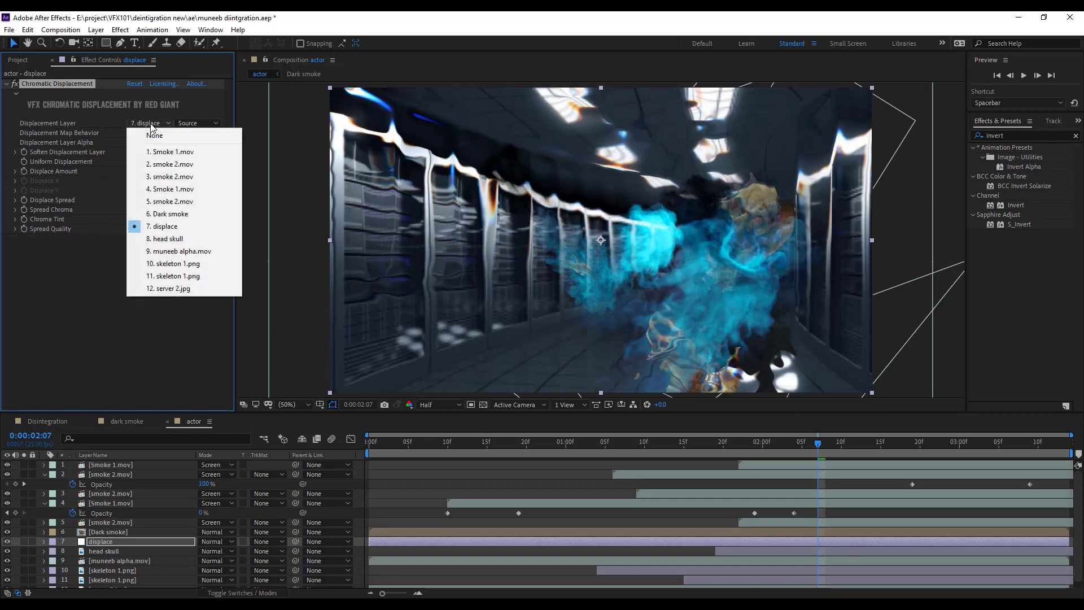
{"action": "left_click", "coordinate": [184, 214]}
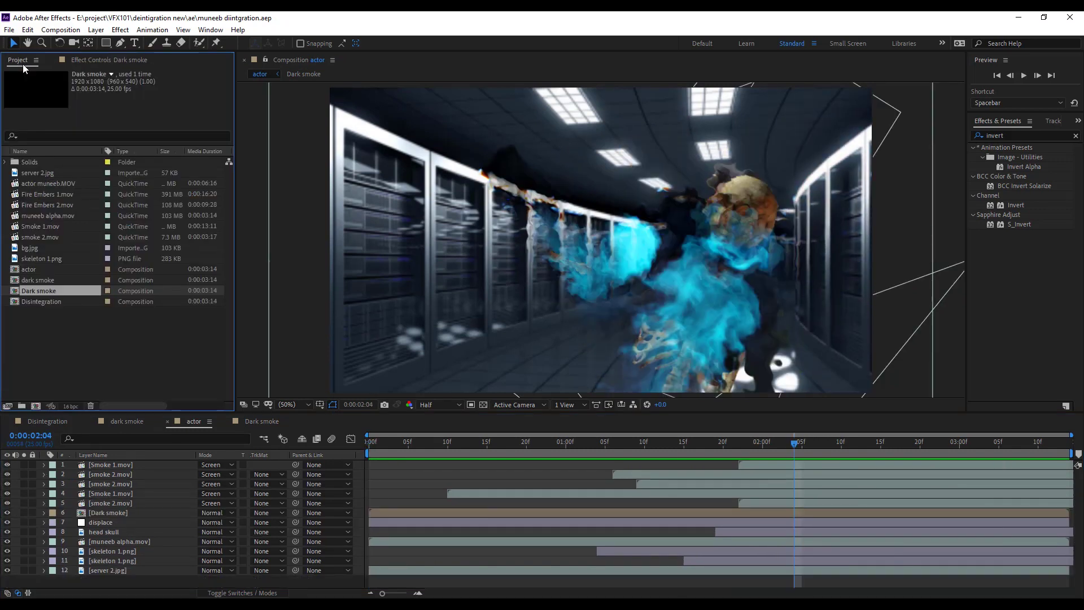
- Add Fire Embers 1.mov below the Dark smoke layer, solo it, scale it down and move it in the frame
{"action": "left_click", "coordinate": [52, 195]}
{"action": "left_click_drag", "start_coordinate": [150, 514], "coordinate": [151, 515]}
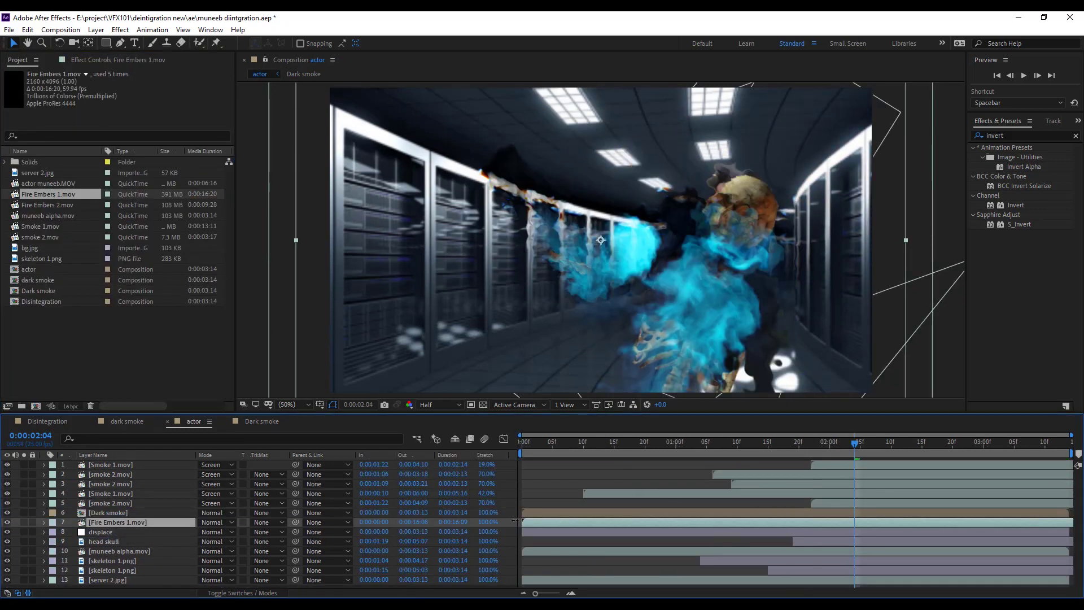
{"action": "left_click", "coordinate": [23, 523]}
{"action": "key", "text": "s"}
{"action": "left_click_drag", "start_coordinate": [215, 532], "coordinate": [175, 532]}
{"action": "left_click_drag", "start_coordinate": [601, 282], "coordinate": [675, 219]}
{"action": "left_click_drag", "start_coordinate": [393, 444], "coordinate": [577, 454]}
- Unsolo the Fire Embers 1.mov layer, reposition it over the actor's hand, and shift its start to 0:00:00:21
{"action": "left_click", "coordinate": [23, 523]}
{"action": "left_click_drag", "start_coordinate": [689, 333], "coordinate": [658, 373]}
{"action": "left_click_drag", "start_coordinate": [545, 520], "coordinate": [710, 518]}
{"action": "left_click_drag", "start_coordinate": [574, 444], "coordinate": [686, 460]}
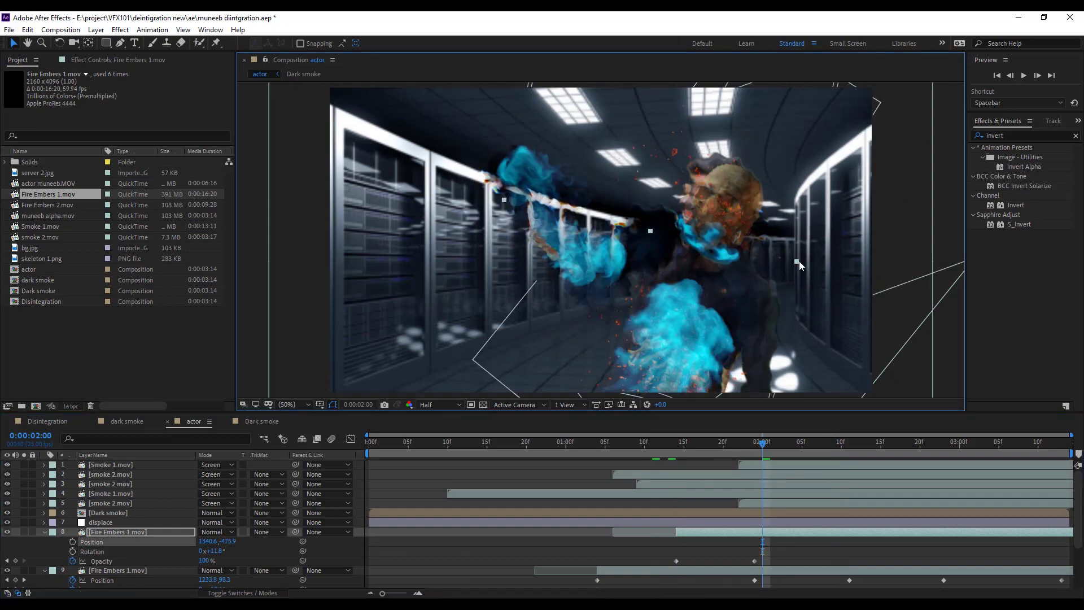
- Shift the trimmed second Fire Embers 1.mov layer two frames earlier to begin at 0:00:01:12 and reposition it over the actor's torso
{"action": "mouse_move", "coordinate": [740, 445]}
{"action": "left_mouse_down"}
{"action": "mouse_move", "coordinate": [757, 457]}
{"action": "mouse_move", "coordinate": [723, 455]}
{"action": "left_mouse_up"}
{"action": "left_click_drag", "start_coordinate": [735, 532], "coordinate": [718, 532]}
{"action": "left_click_drag", "start_coordinate": [720, 243], "coordinate": [705, 249]}
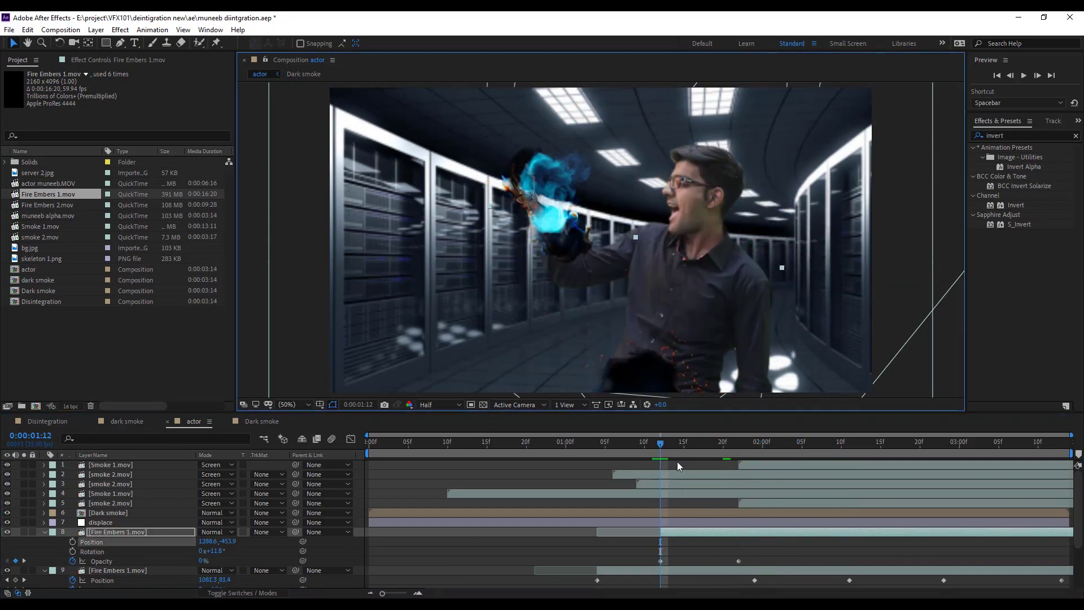
- Apply a Stylize Glow to the Fire Embers 1.mov layer above displace and set its Color A to bright blue
{"action": "left_click", "coordinate": [120, 29]}
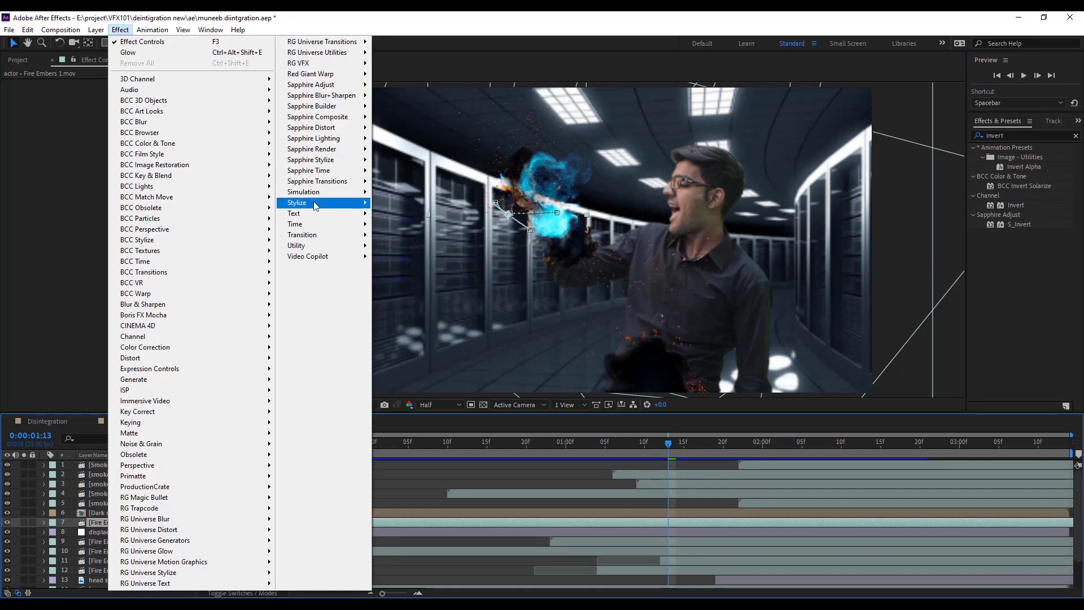
{"action": "left_click", "coordinate": [406, 203]}
{"action": "left_click", "coordinate": [131, 221]}
{"action": "left_click", "coordinate": [606, 455]}
{"action": "left_click", "coordinate": [579, 392]}
{"action": "left_click", "coordinate": [696, 387]}
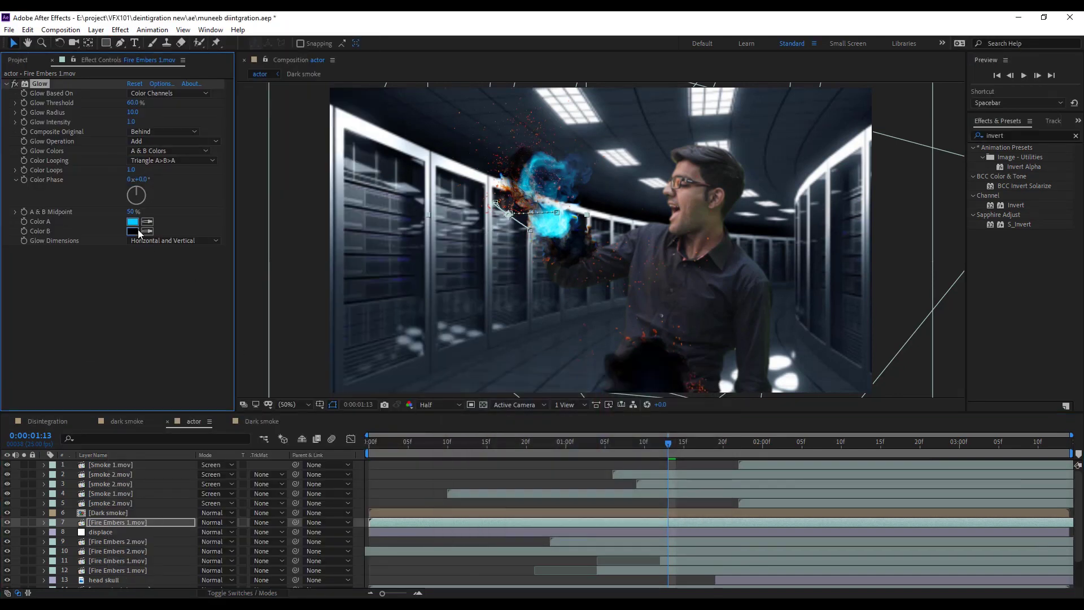
- Pick a new Color B for the embers' Glow and open its Glow Threshold value
{"action": "left_click", "coordinate": [132, 231]}
{"action": "left_click", "coordinate": [588, 392]}
{"action": "left_click", "coordinate": [697, 387]}
{"action": "left_click", "coordinate": [133, 102]}
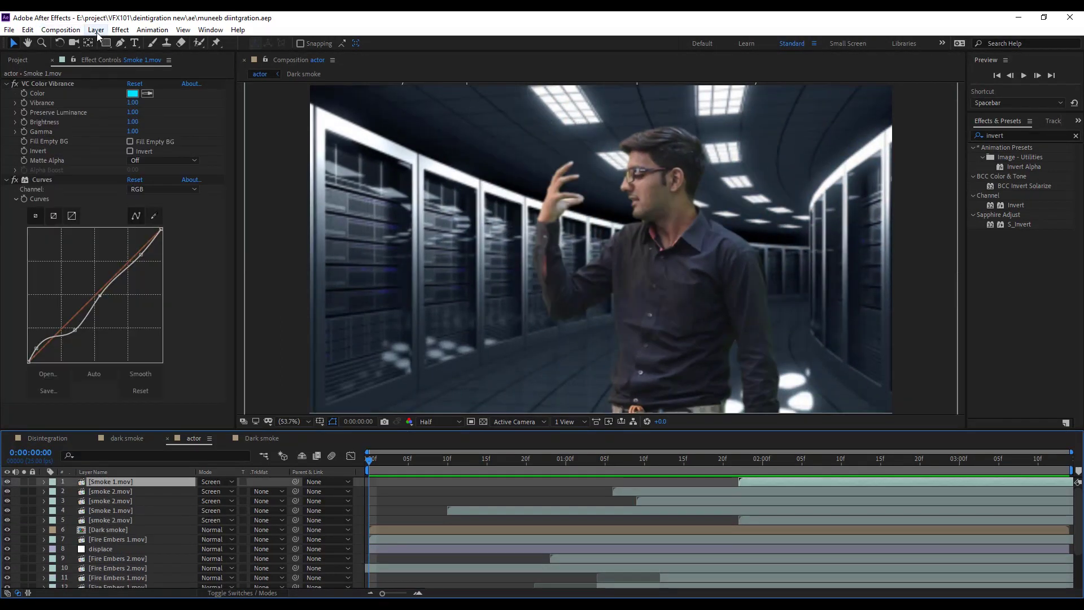
- Add an adjustment layer at the top of the actor composition and name it color correct
{"action": "left_click", "coordinate": [96, 30]}
{"action": "mouse_move", "coordinate": [130, 41]}
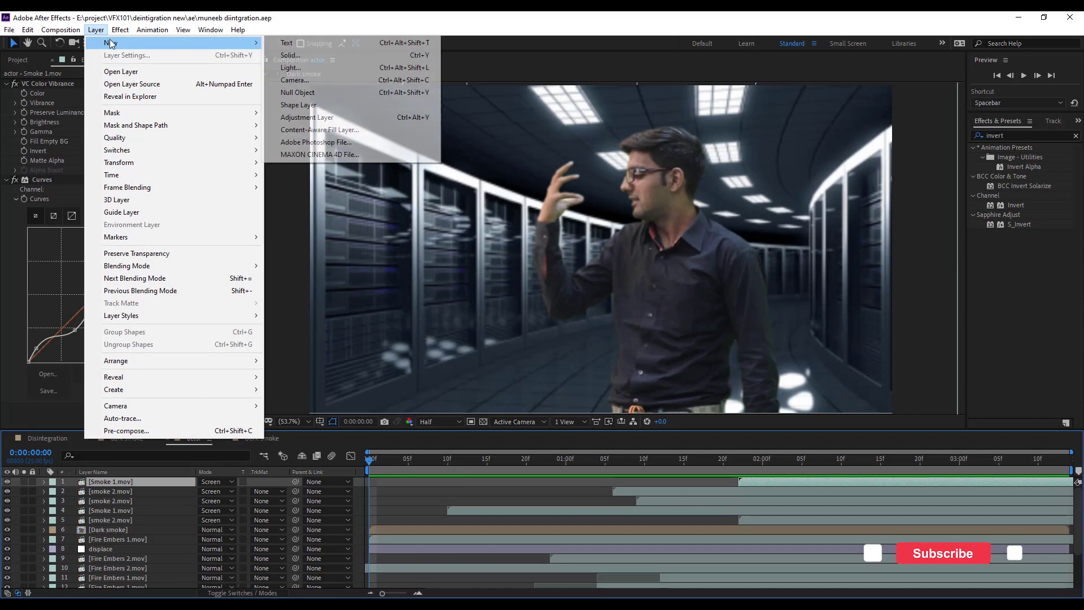
{"action": "left_click", "coordinate": [338, 117]}
{"action": "key", "text": "Return"}
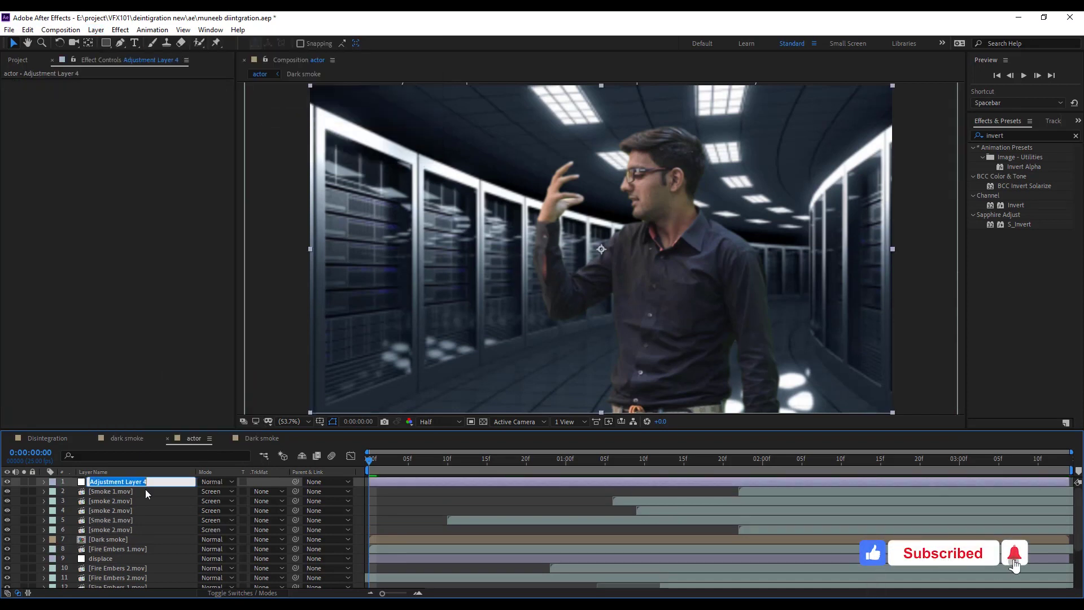
{"action": "type", "text": "color c"}
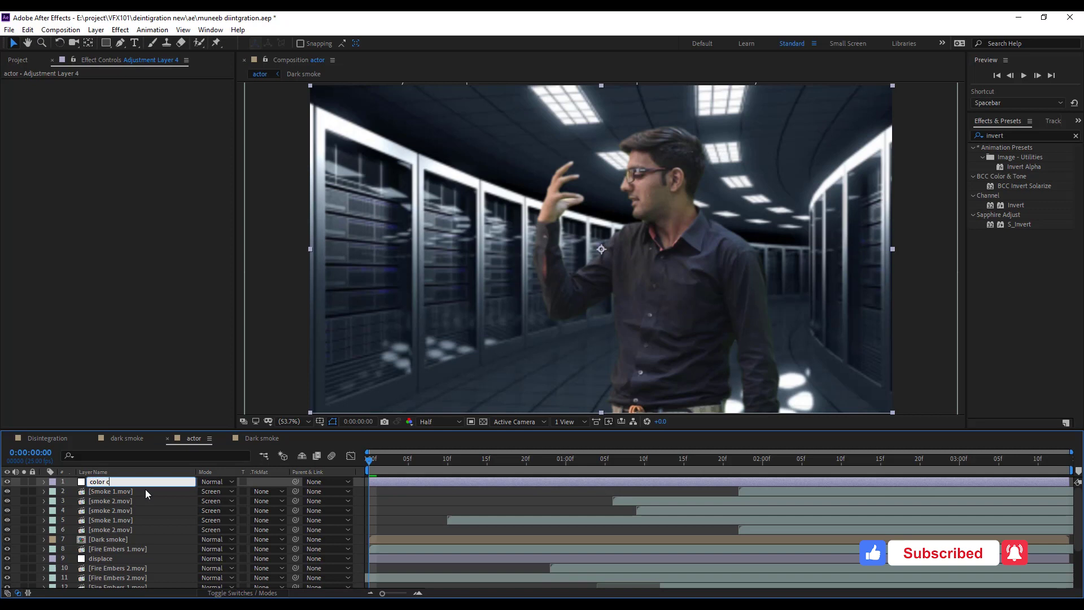
{"action": "type", "text": "orrect"}
{"action": "key", "text": "Return"}
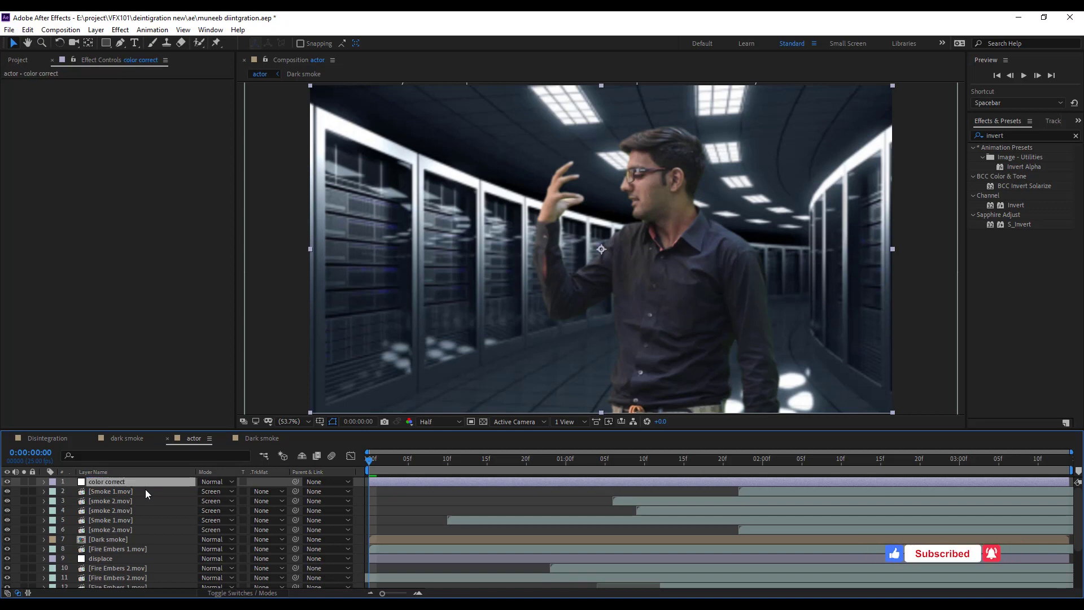
- Apply Magic Bullet Looks to the color correct layer with the Polaris look from Blockbuster Cool
{"action": "left_click", "coordinate": [120, 30]}
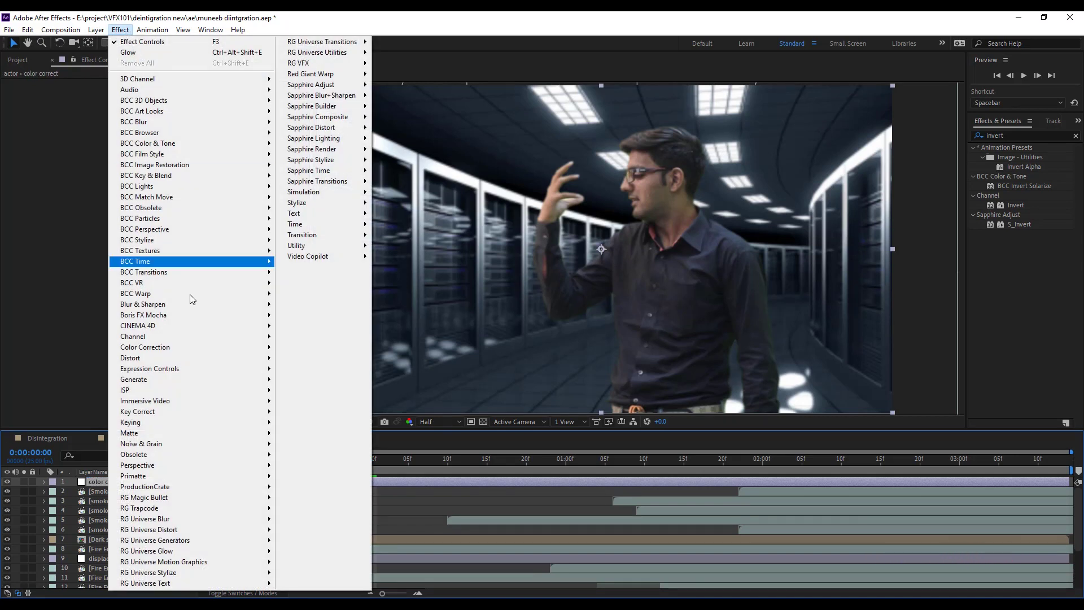
{"action": "left_click", "coordinate": [311, 546]}
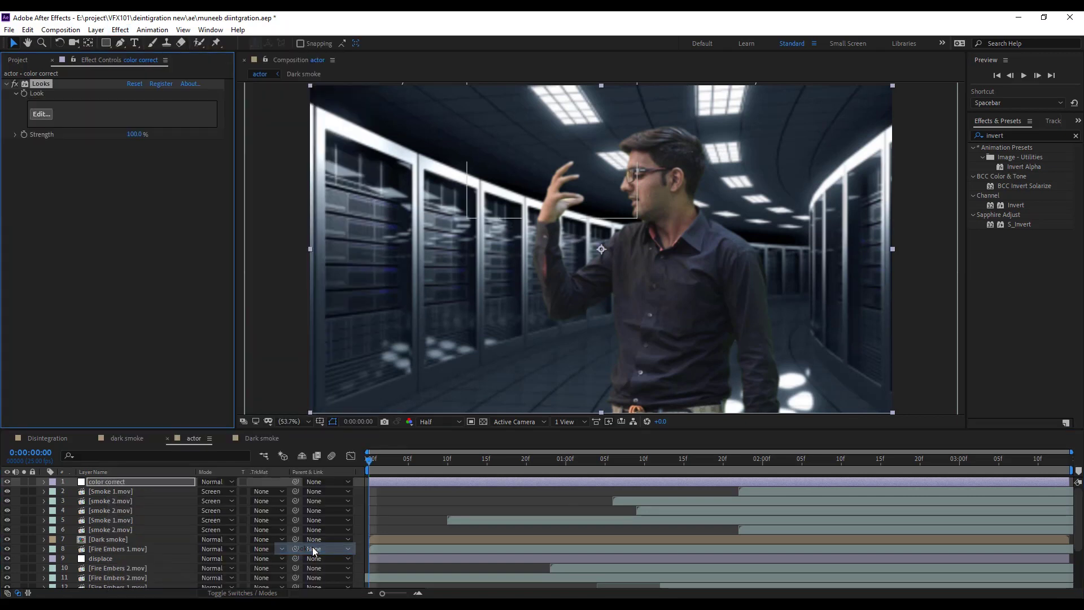
{"action": "left_click", "coordinate": [40, 117]}
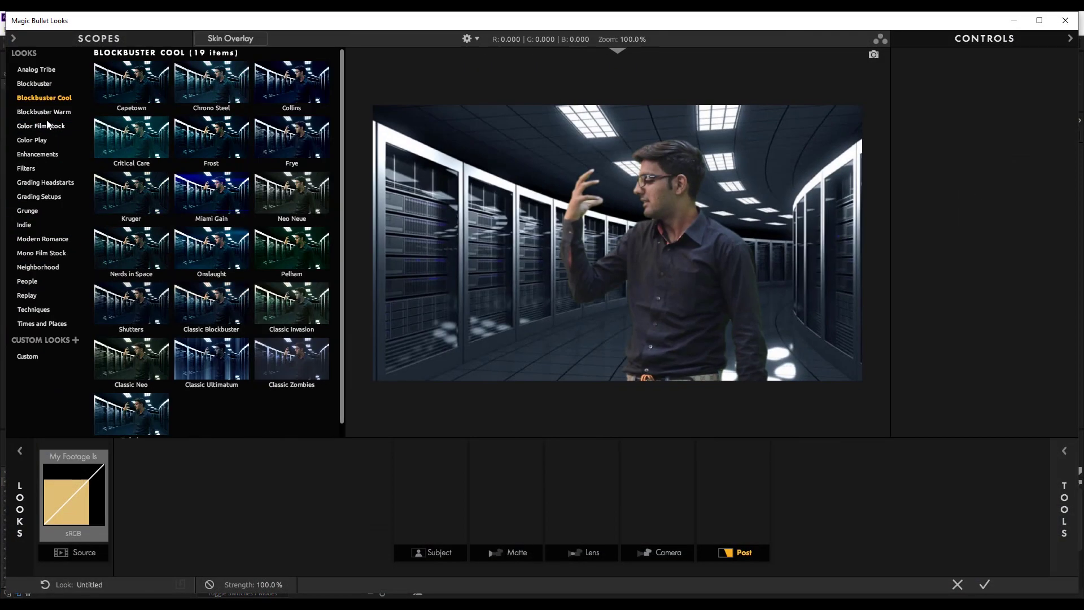
{"action": "left_click", "coordinate": [150, 414]}
{"action": "left_click", "coordinate": [660, 491]}
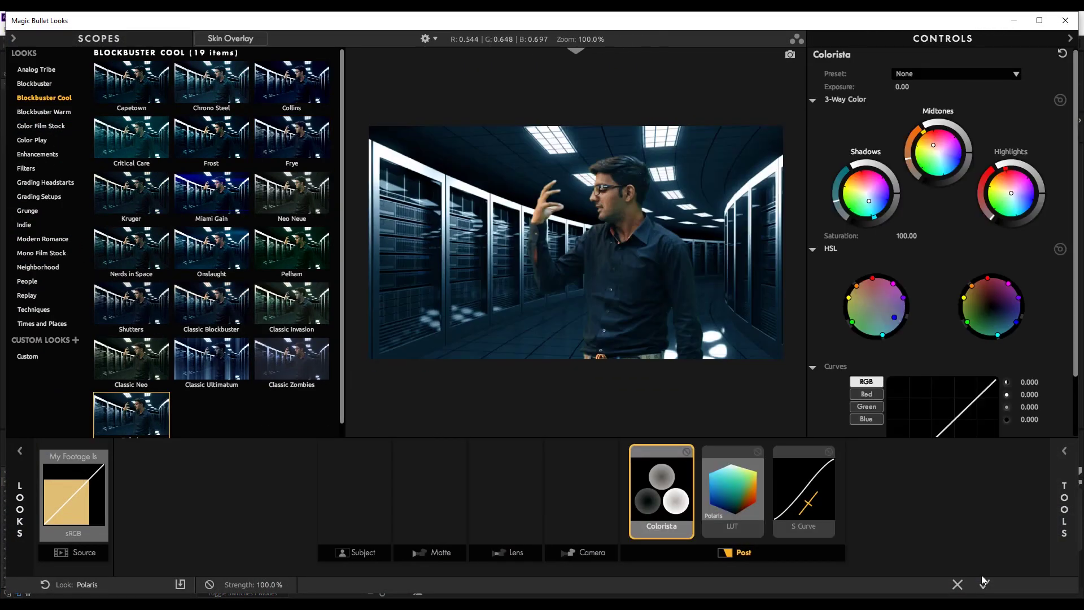
{"action": "left_click", "coordinate": [985, 585]}
- Create a black solid named light directly above the keyed actor layer and set its blending mode to Screen
{"action": "scroll", "coordinate": [133, 531], "scroll_direction": "down", "scroll_amount": 3}
{"action": "left_click", "coordinate": [133, 554]}
{"action": "left_click", "coordinate": [96, 30]}
{"action": "mouse_move", "coordinate": [110, 43]}
{"action": "left_click", "coordinate": [305, 55]}
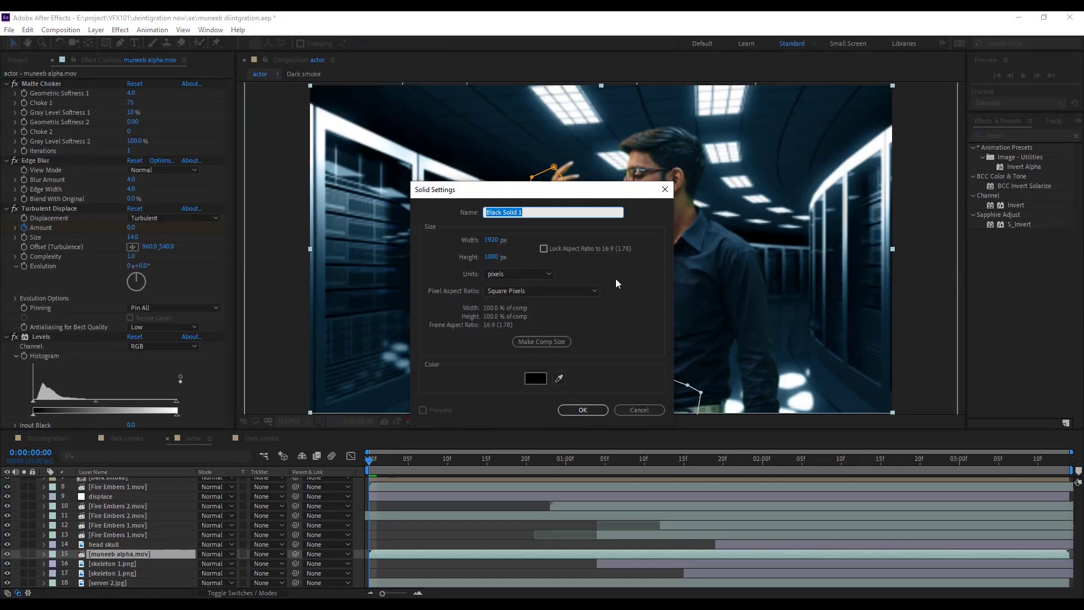
{"action": "type", "text": "light"}
{"action": "key", "text": "Return"}
{"action": "left_click", "coordinate": [219, 553]}
{"action": "left_click", "coordinate": [238, 201]}
- Apply Video Copilot Optical Flares to the light layer using a Glow lens object and position the flare over the actor's hand
{"action": "left_click", "coordinate": [120, 29]}
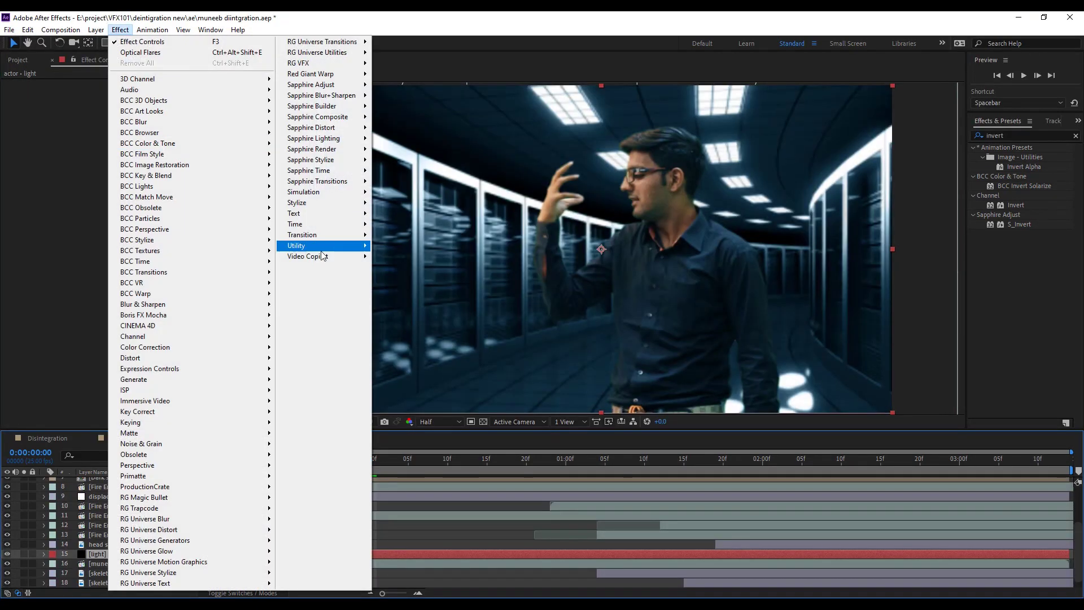
{"action": "mouse_move", "coordinate": [321, 256]}
{"action": "left_click", "coordinate": [431, 285]}
{"action": "left_click", "coordinate": [165, 85]}
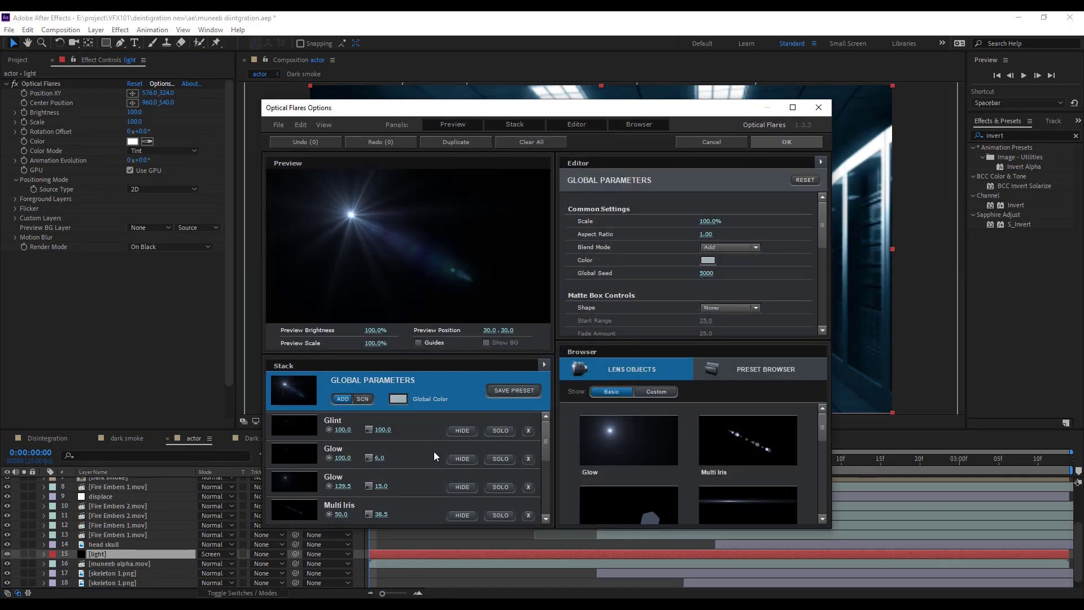
{"action": "left_click", "coordinate": [519, 342]}
{"action": "left_click", "coordinate": [628, 441]}
{"action": "left_click", "coordinate": [787, 142]}
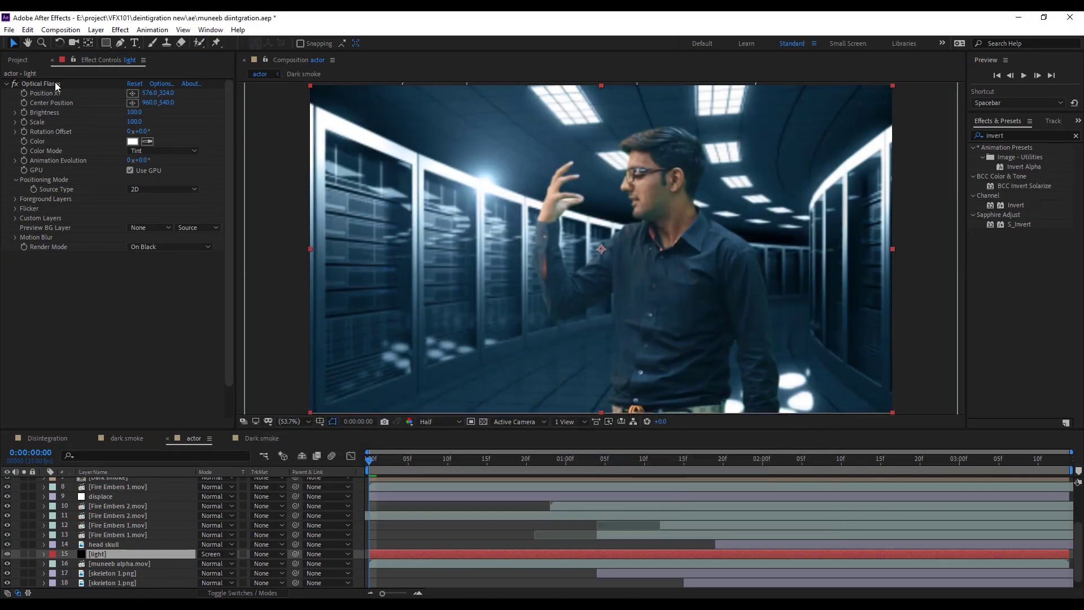
{"action": "left_click_drag", "start_coordinate": [564, 232], "coordinate": [556, 207]}
- Try the flare's On Transparent render mode with the light layer in Normal blending, and restore On Black and Screen
{"action": "left_click", "coordinate": [210, 554]}
{"action": "left_click", "coordinate": [220, 52]}
{"action": "left_click", "coordinate": [169, 247]}
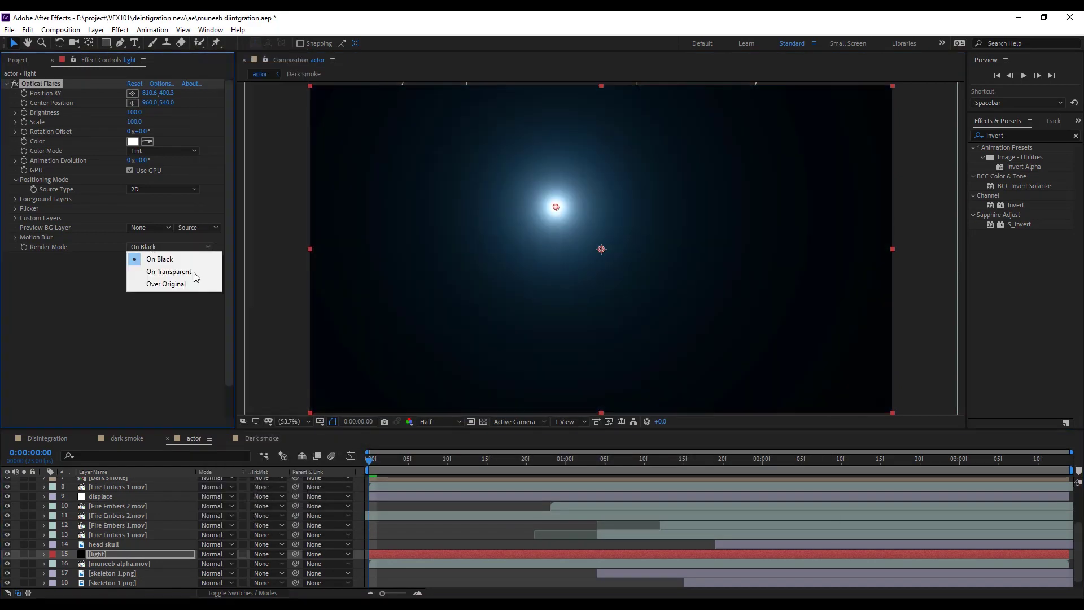
{"action": "left_click", "coordinate": [192, 270]}
{"action": "left_click", "coordinate": [169, 247]}
{"action": "left_click", "coordinate": [159, 259]}
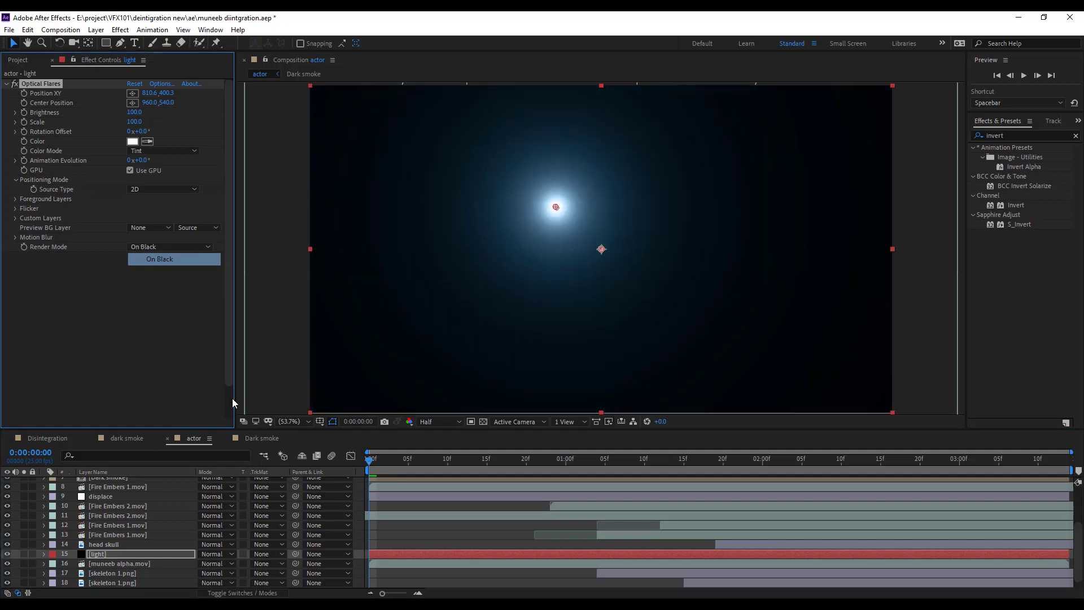
{"action": "left_click", "coordinate": [235, 201]}
- Raise the keyframed flare Brightness on the light layer at 0:00:00:15 and start keyframing its Position XY
{"action": "left_click_drag", "start_coordinate": [370, 459], "coordinate": [487, 459]}
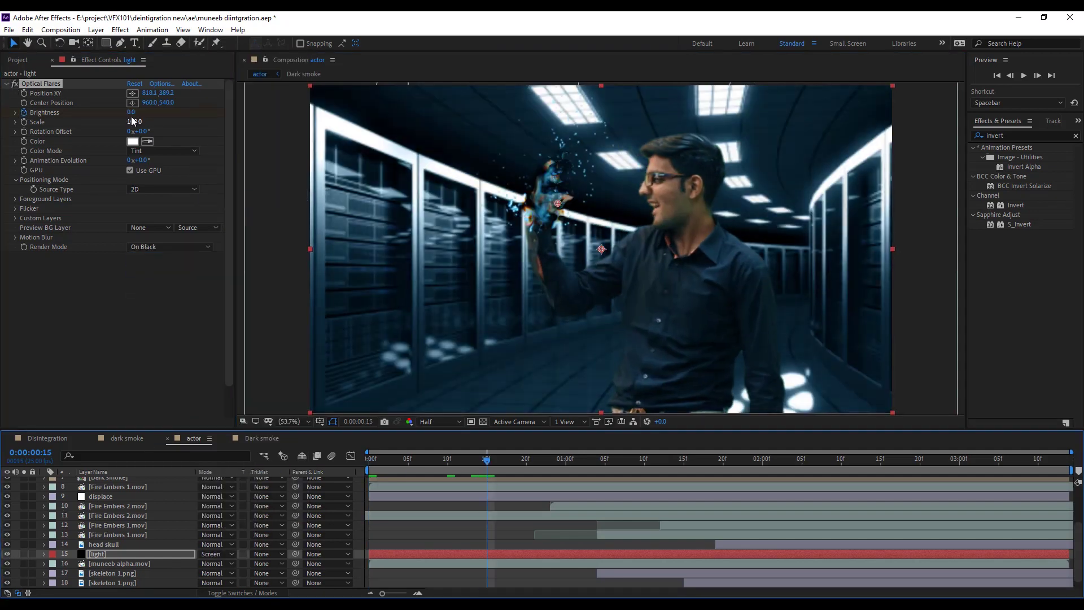
{"action": "left_click_drag", "start_coordinate": [132, 113], "coordinate": [266, 150]}
{"action": "mouse_move", "coordinate": [487, 459]}
{"action": "left_mouse_down"}
{"action": "mouse_move", "coordinate": [368, 459]}
{"action": "mouse_move", "coordinate": [487, 460]}
{"action": "left_mouse_up"}
{"action": "left_click", "coordinate": [24, 93]}
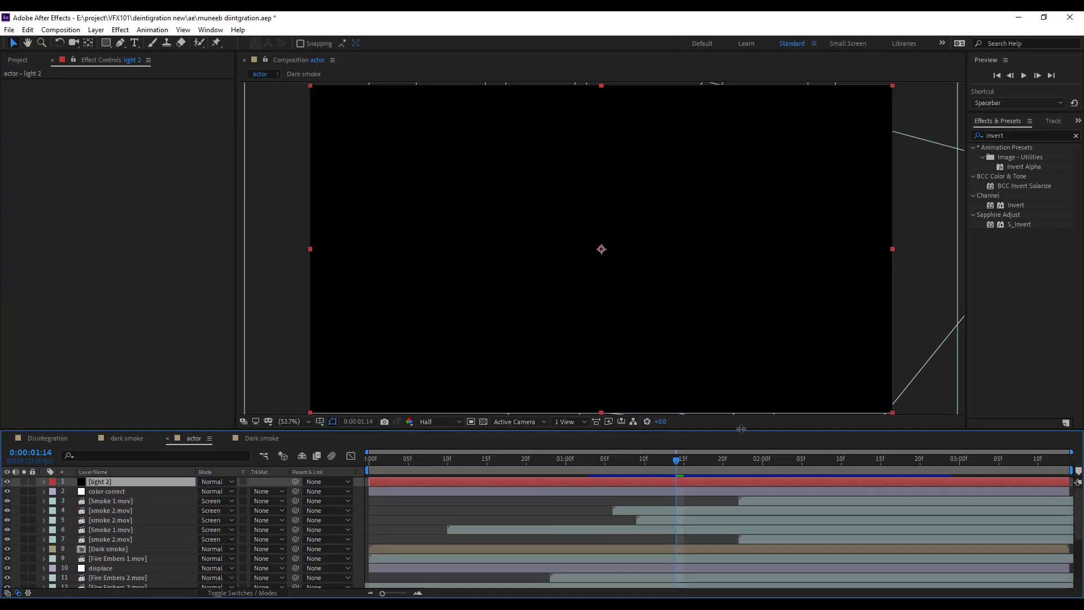
- Set the light 2 layer's blending mode to Screen and configure a blue Optical Flares effect on it
{"action": "left_click", "coordinate": [216, 516]}
{"action": "left_click", "coordinate": [230, 244]}
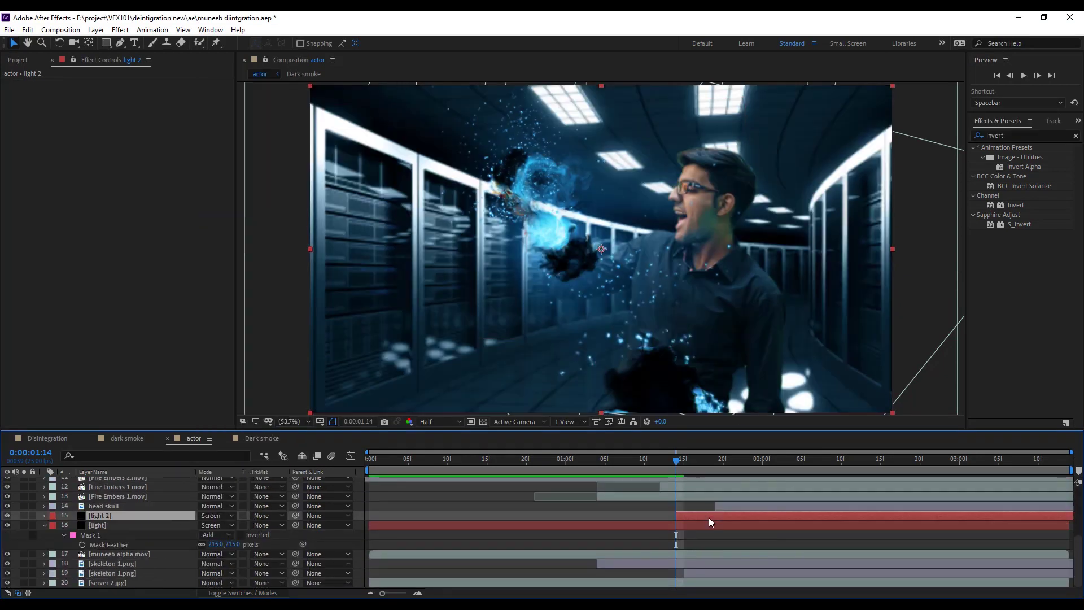
{"action": "left_click", "coordinate": [161, 83]}
{"action": "left_click", "coordinate": [781, 357]}
{"action": "scroll", "coordinate": [750, 452], "scroll_direction": "down", "scroll_amount": 3}
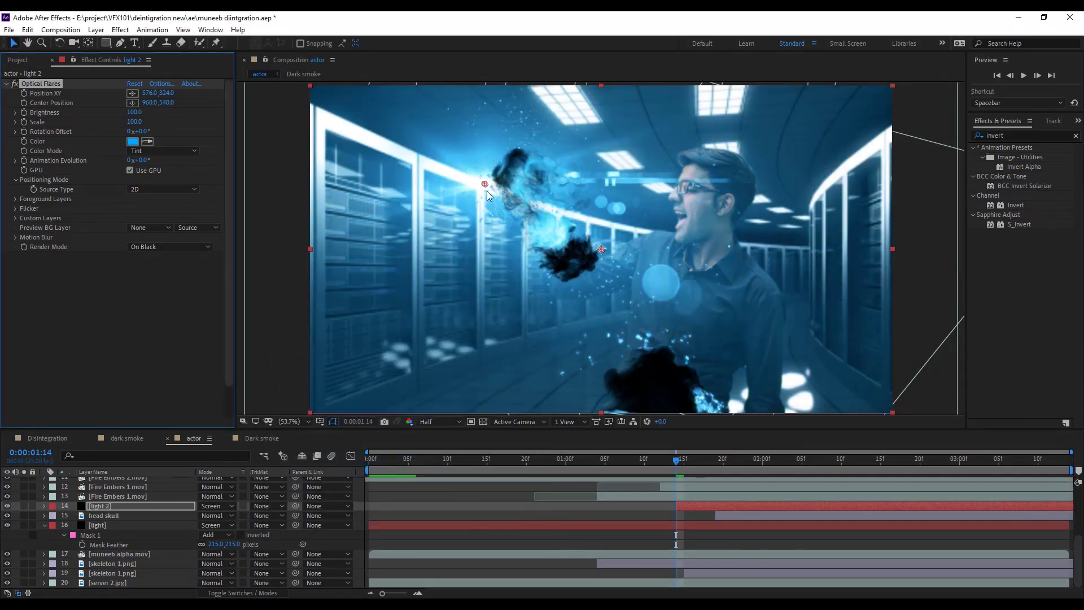
- Move the light 2 flare down to the dark smoke at the actor's waist and preview the composition
{"action": "left_click_drag", "start_coordinate": [487, 191], "coordinate": [669, 414]}
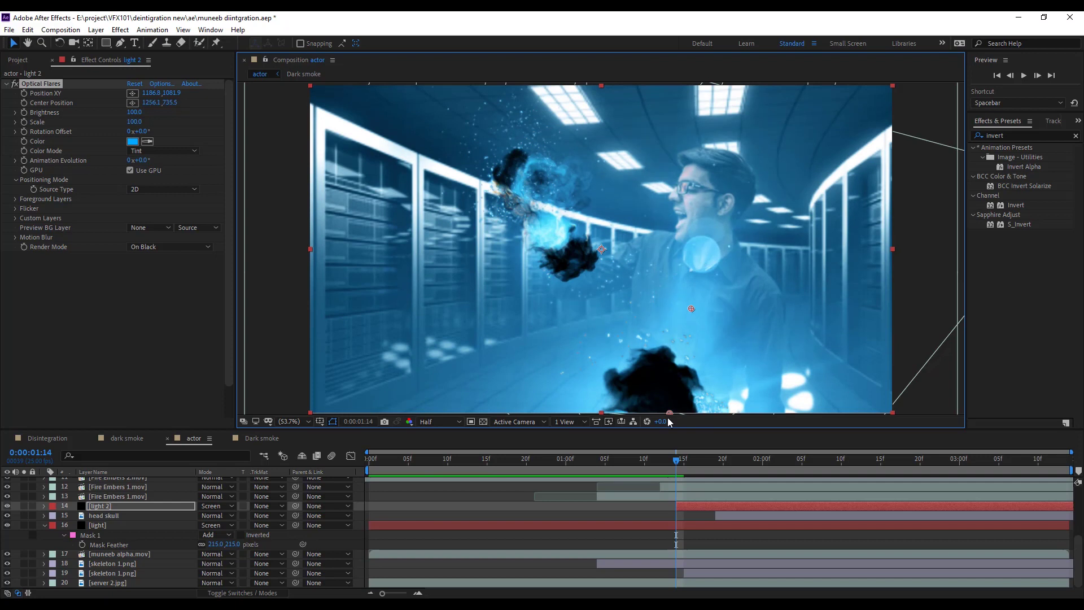
{"action": "key", "text": "space"}
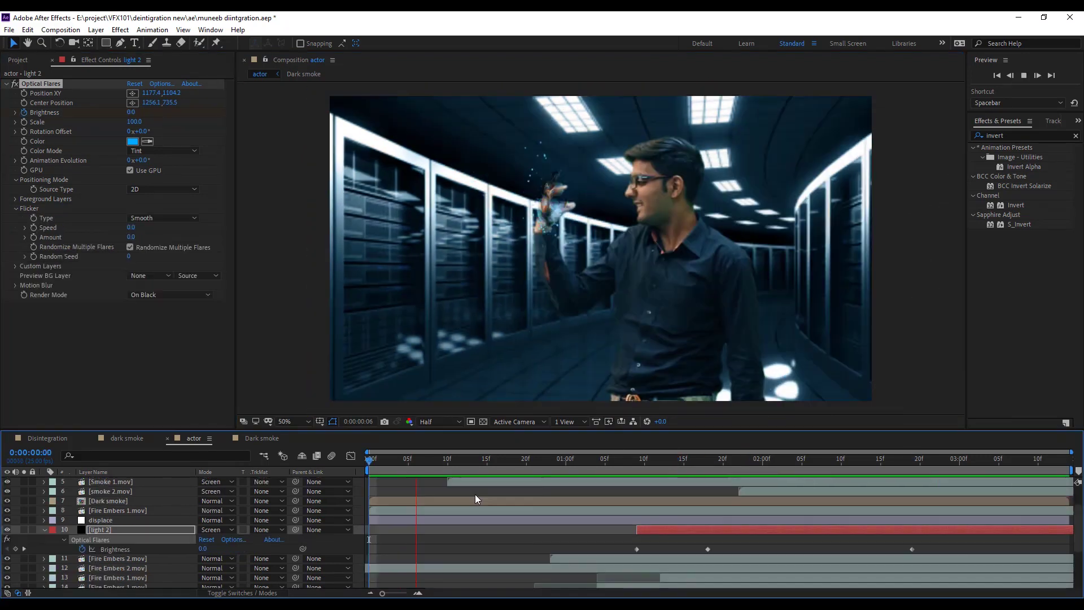